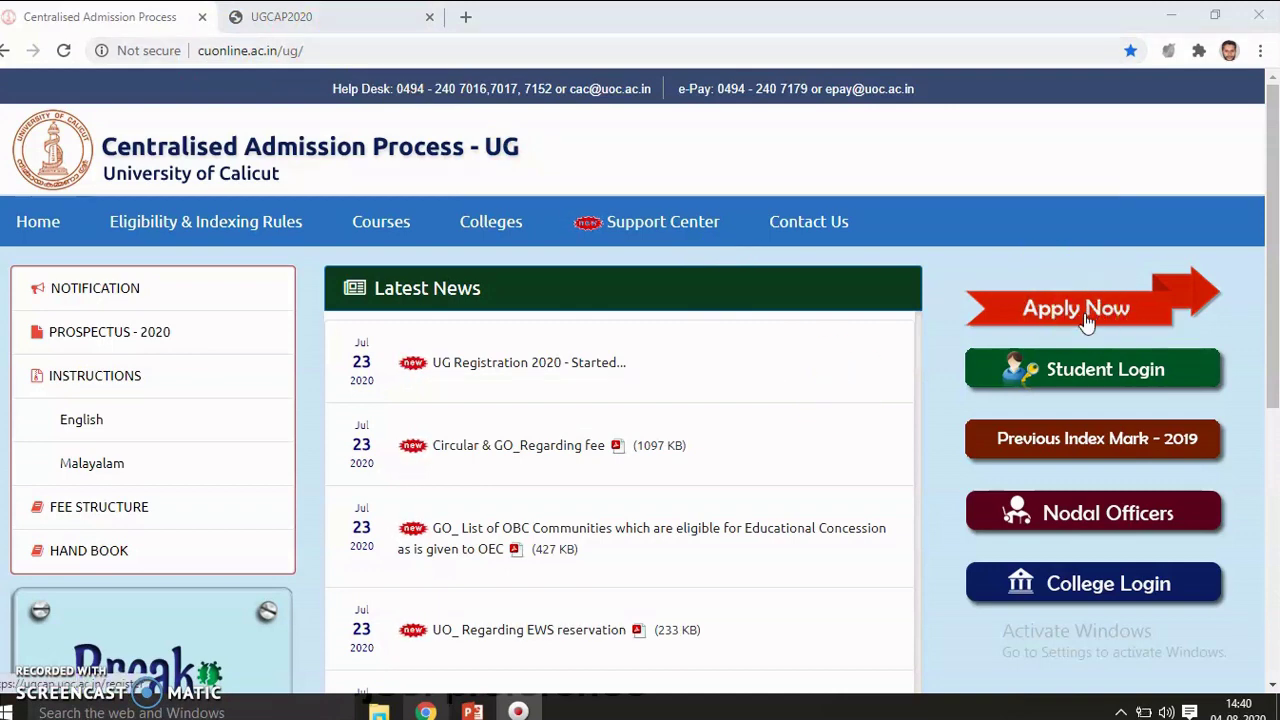
- Switch to the UGCAP2020 registration page and review the New Registration form from the name field through to the Register option
click(346, 24)
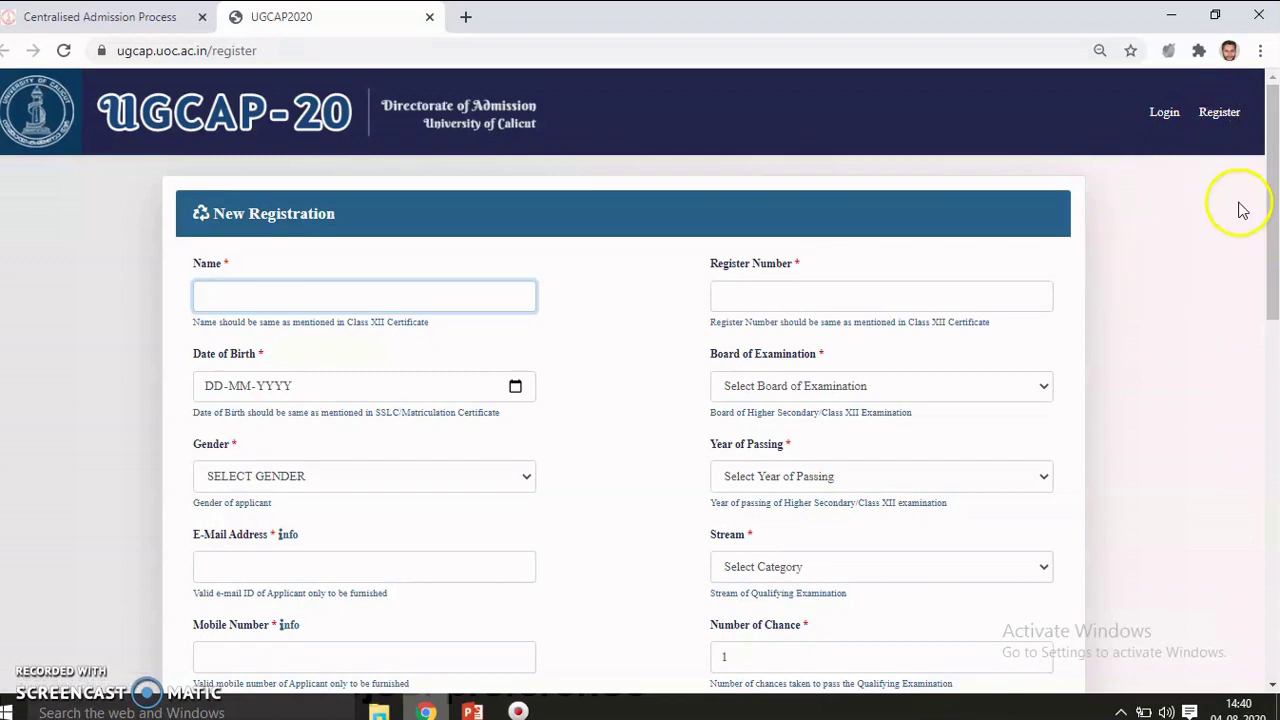
drag(1275, 205, 1275, 247)
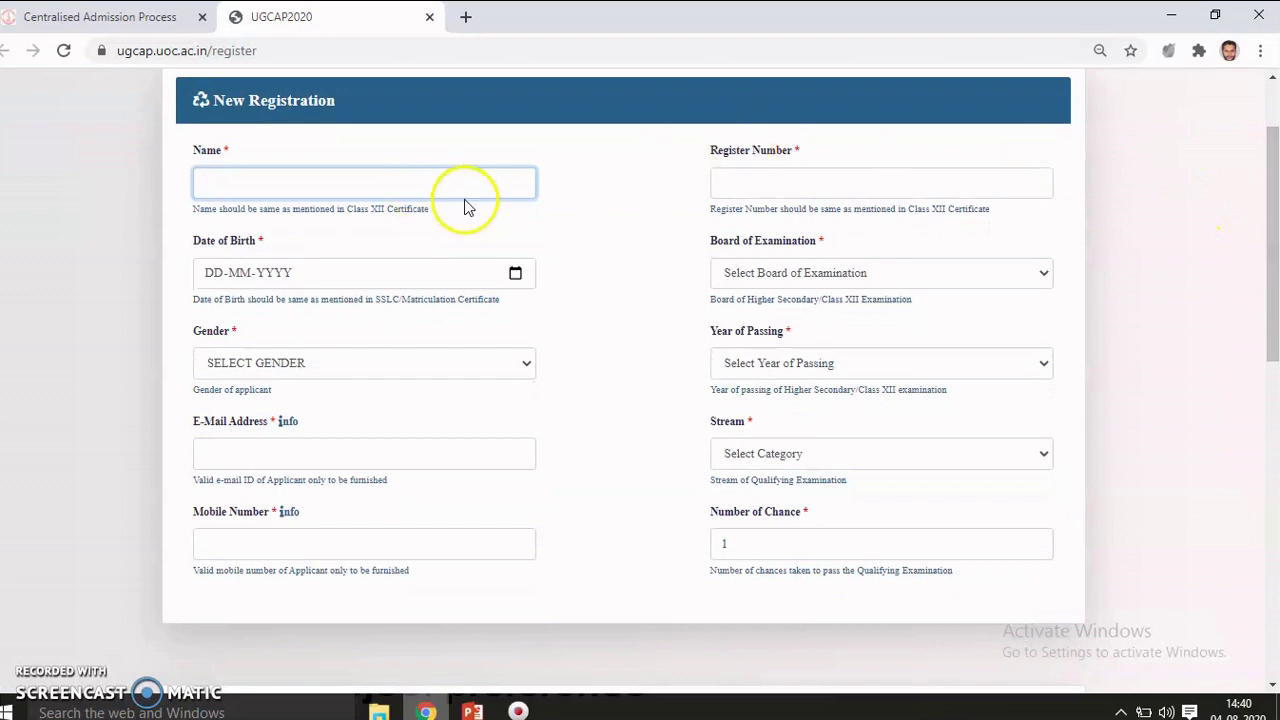
click(1274, 272)
drag(1274, 272, 1274, 273)
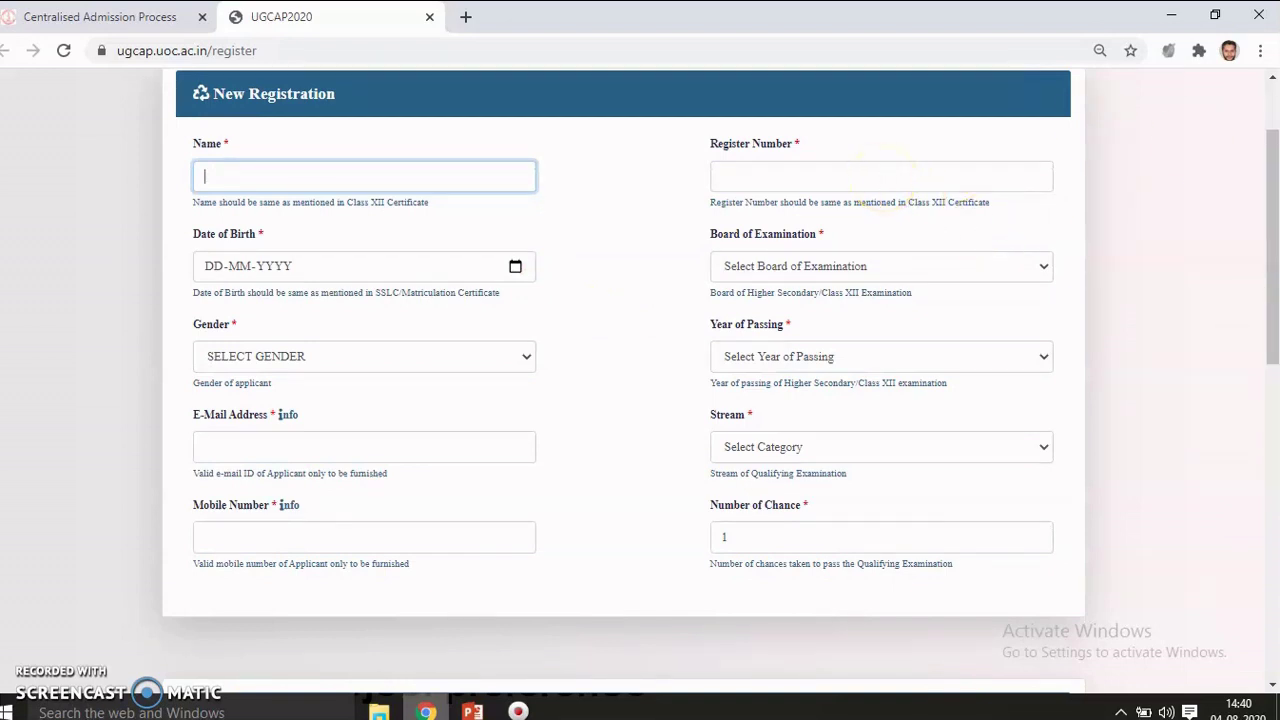
drag(1270, 243, 1275, 519)
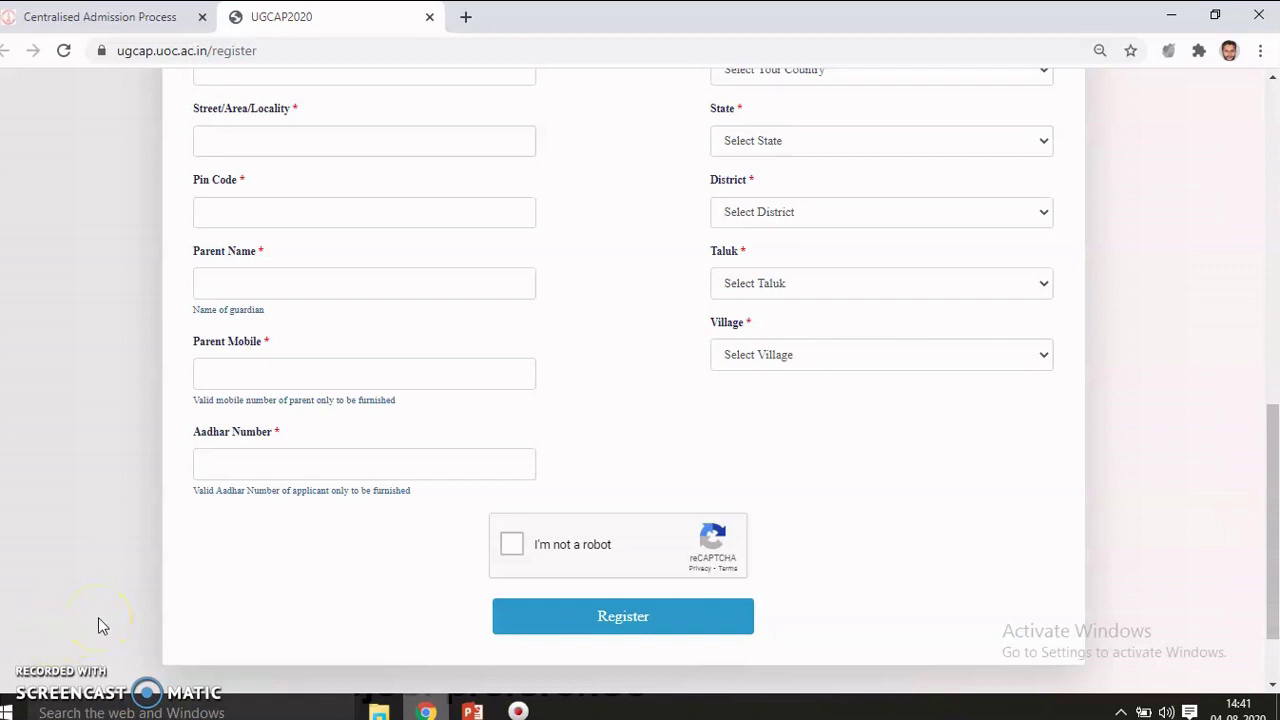
- Go to the applicant login, review the personal and communication details of the application, and save them
click(1160, 115)
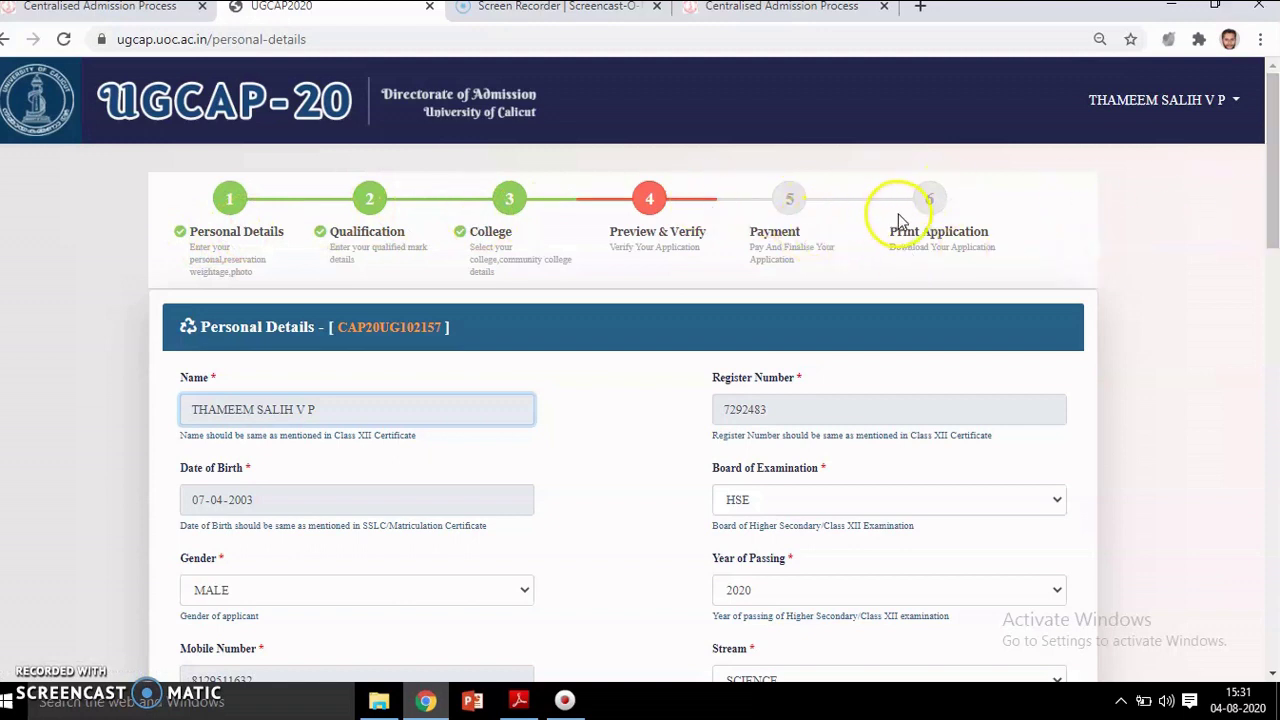
click(1273, 198)
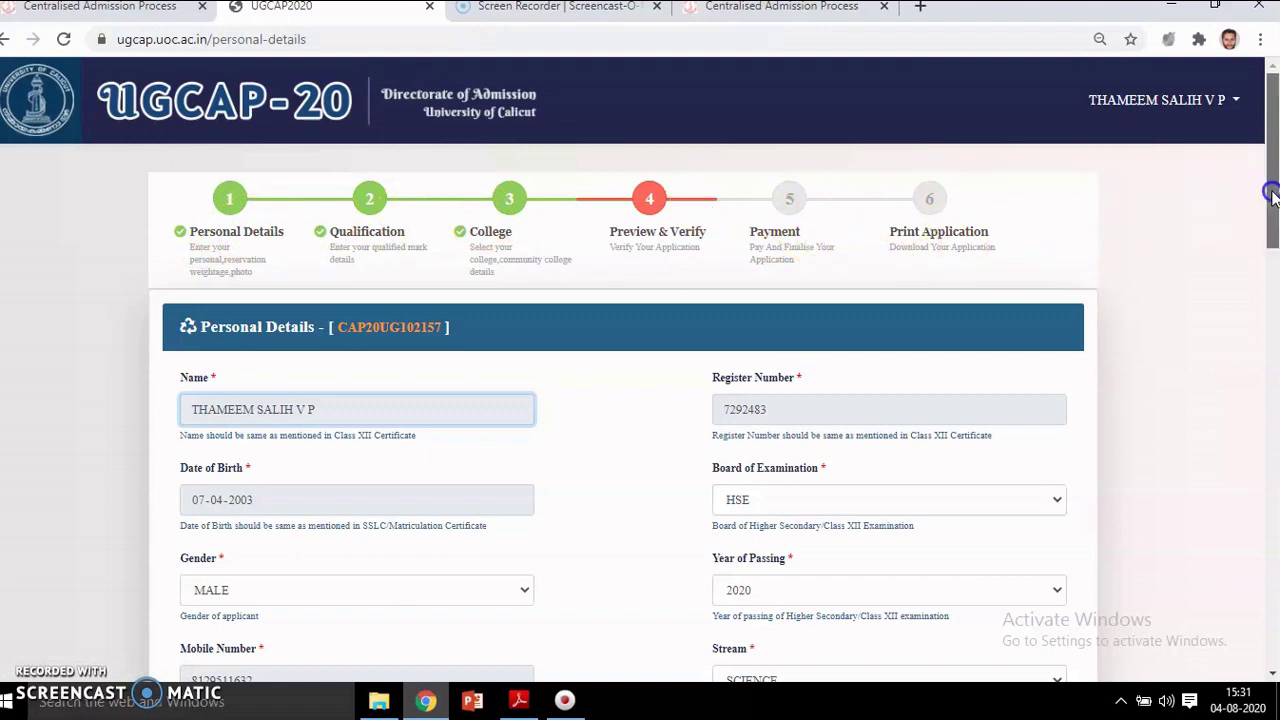
drag(1273, 198, 1273, 403)
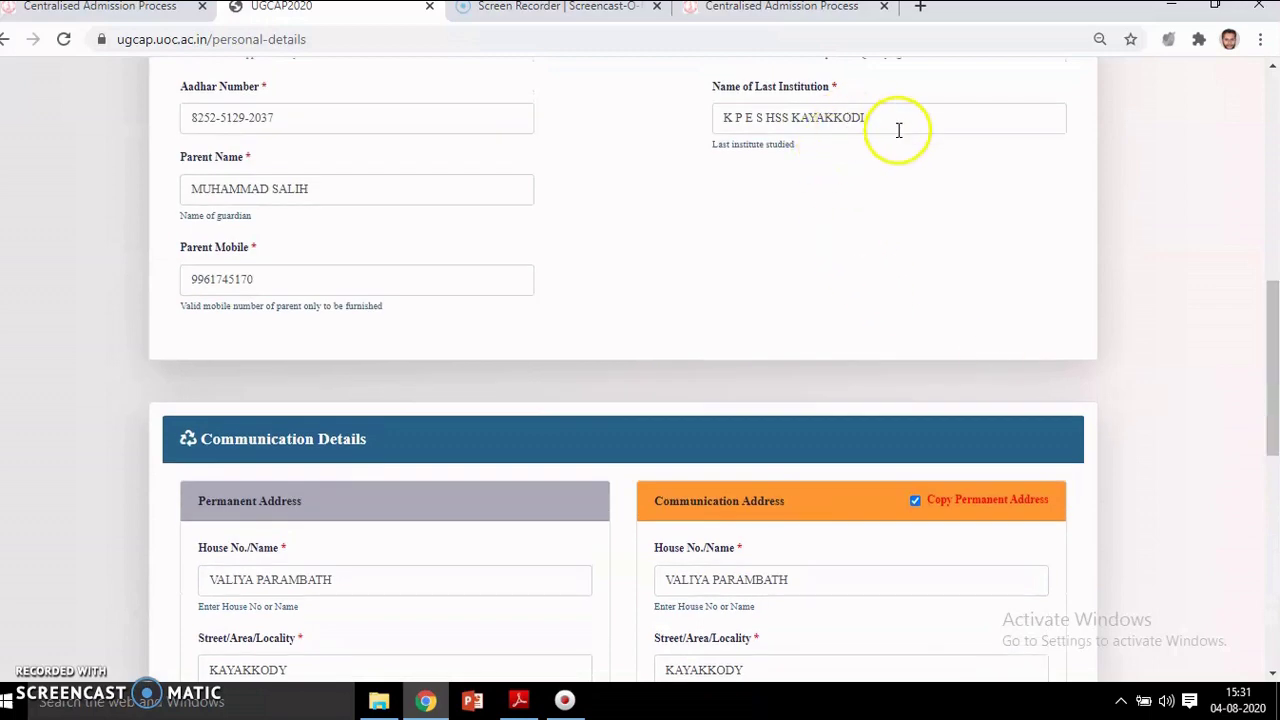
drag(1274, 383, 1274, 566)
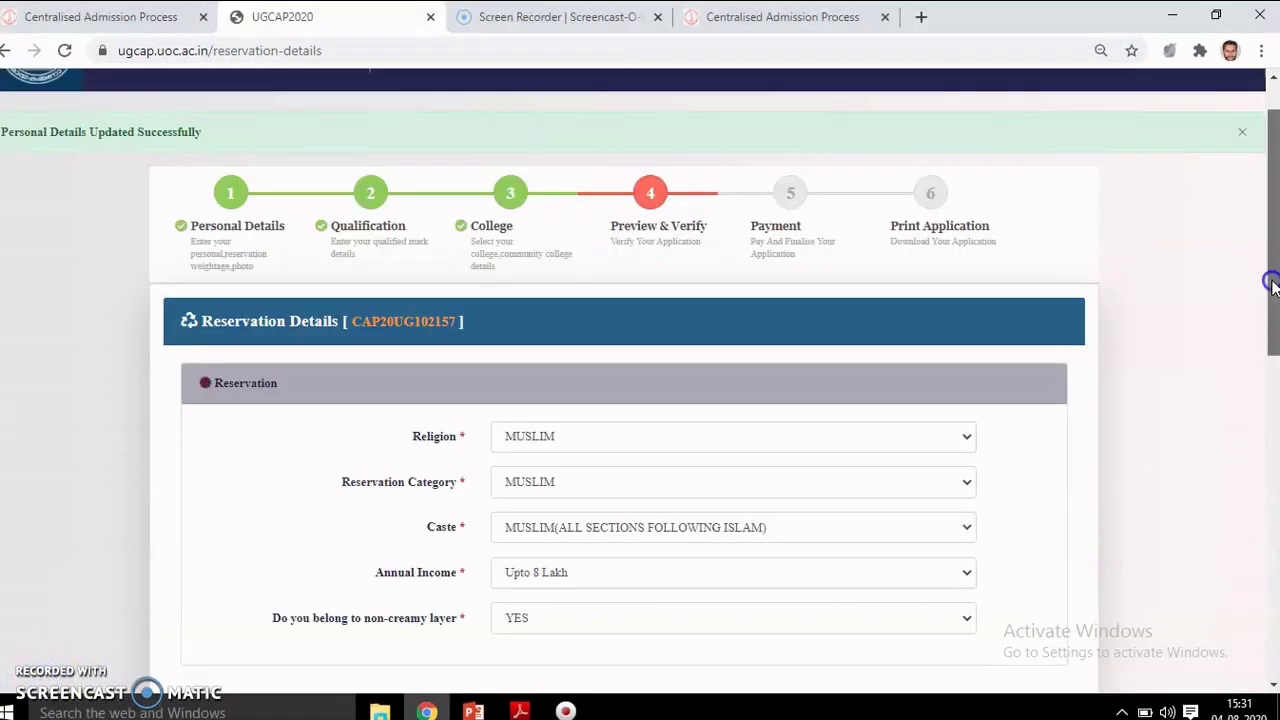
- Review the reservation, community quota and sports quota answers, and save the reservation details
drag(1272, 285, 1274, 551)
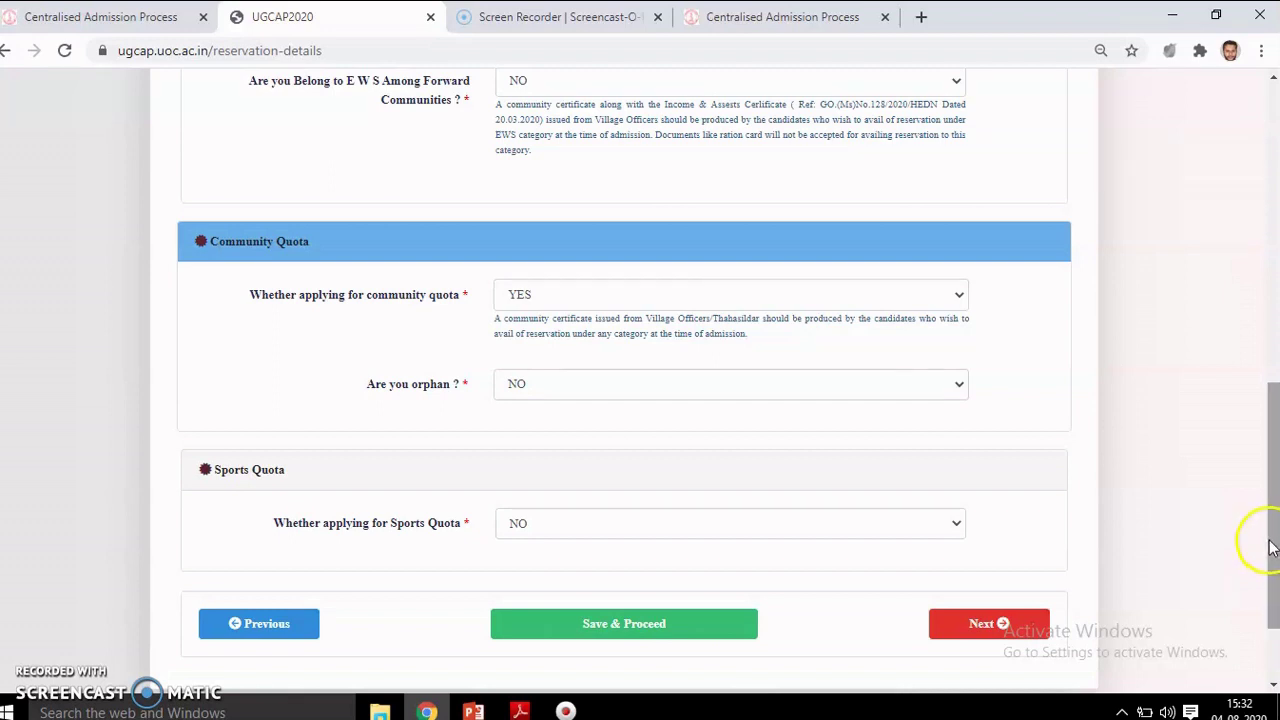
click(1275, 504)
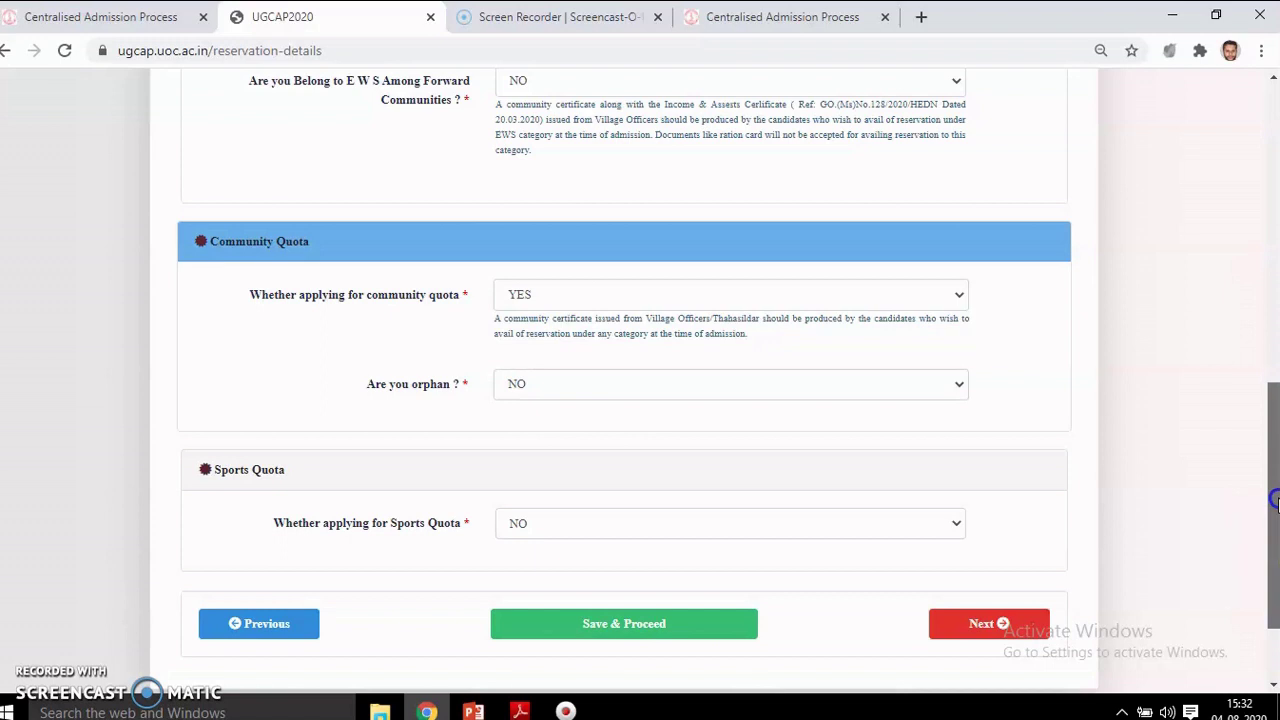
drag(1275, 504, 1275, 535)
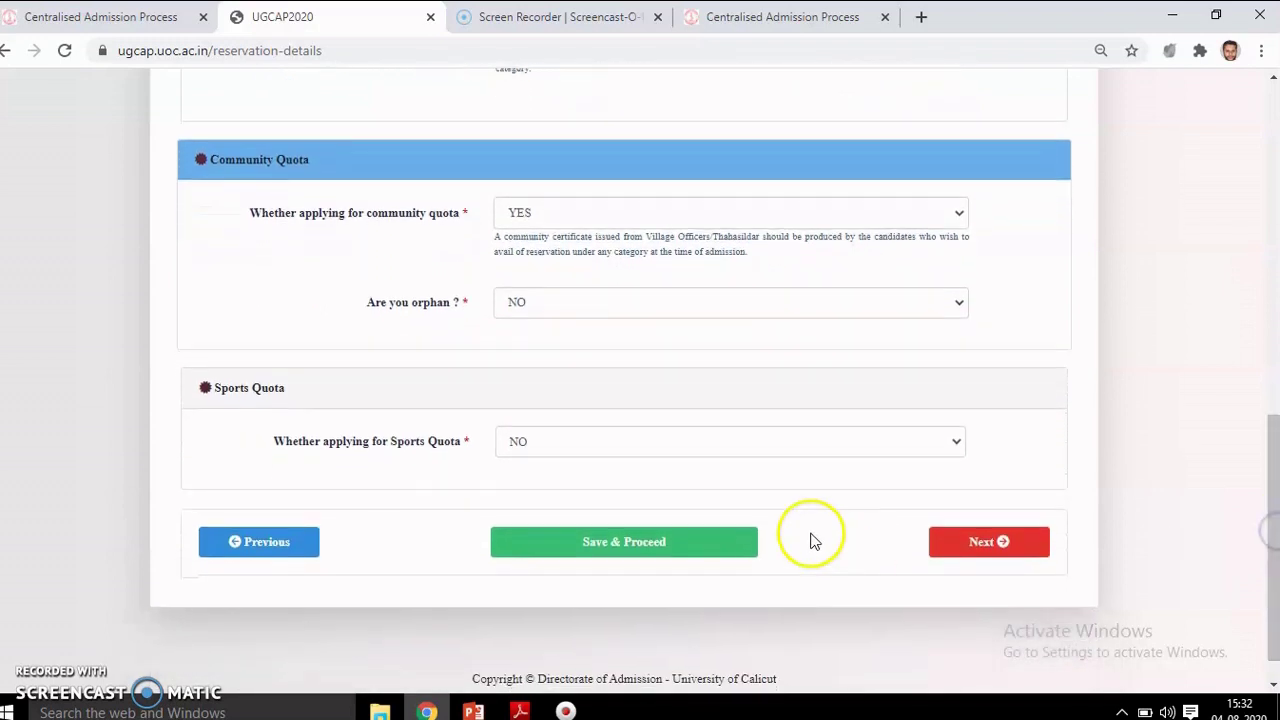
click(625, 549)
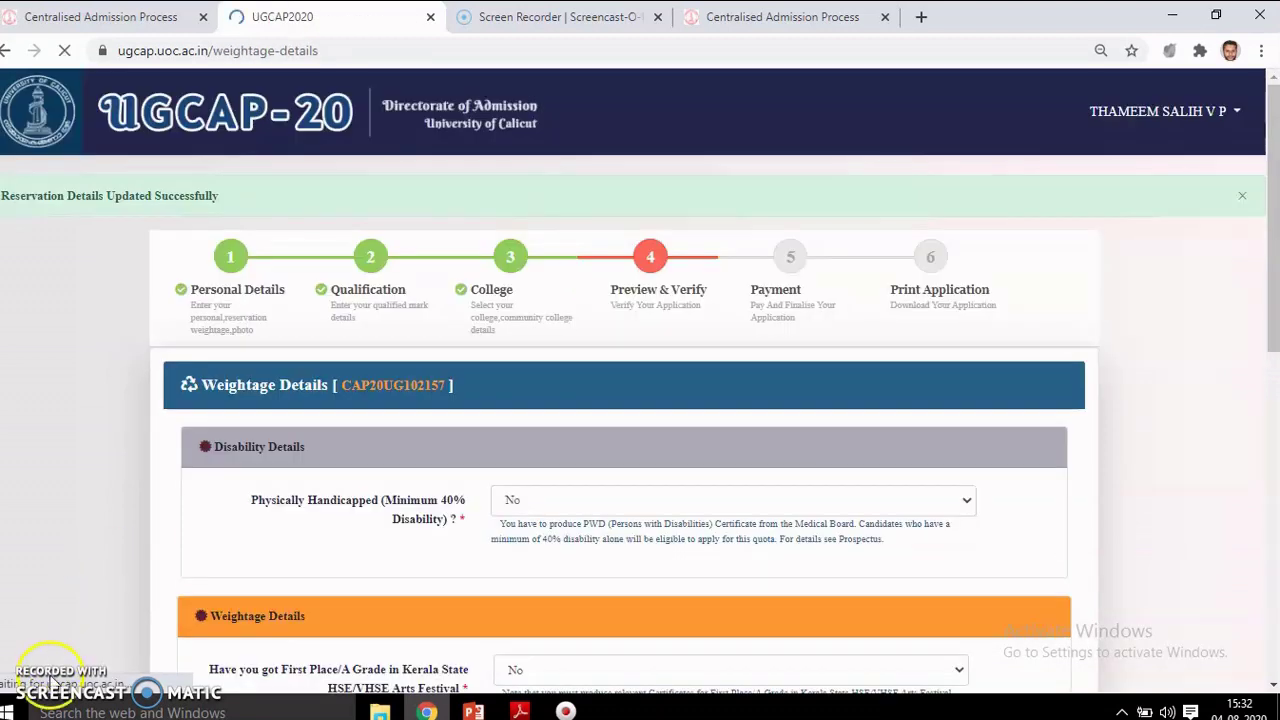
- Check the disability and weightage answers, including the NSS, NCC, SPC and Tamil questions, and save the weightage details
drag(1275, 220, 1275, 341)
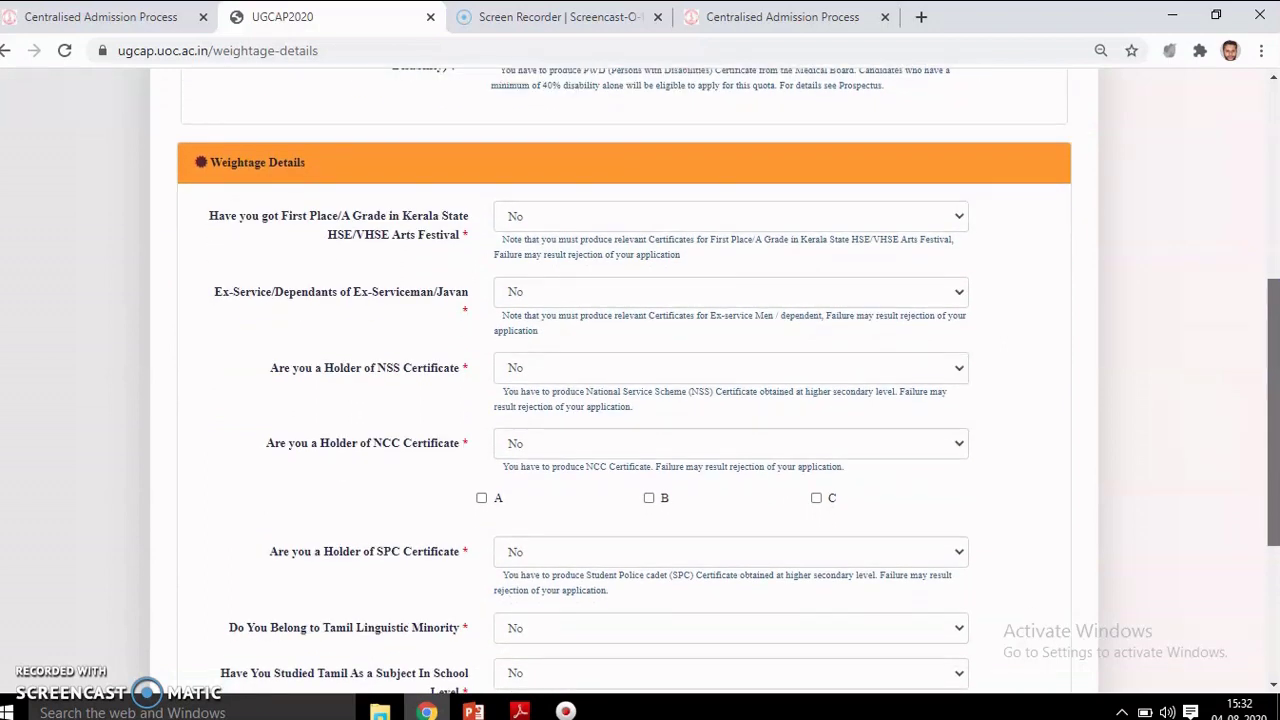
drag(1275, 341, 1275, 433)
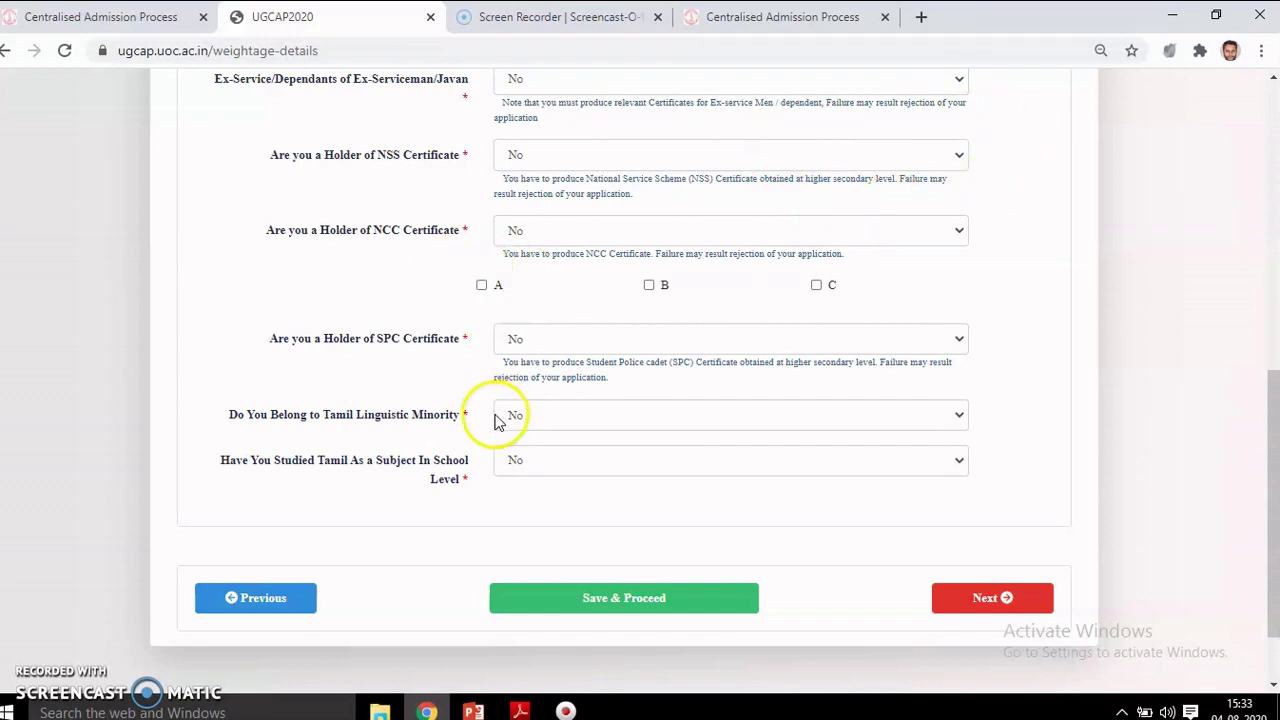
click(610, 600)
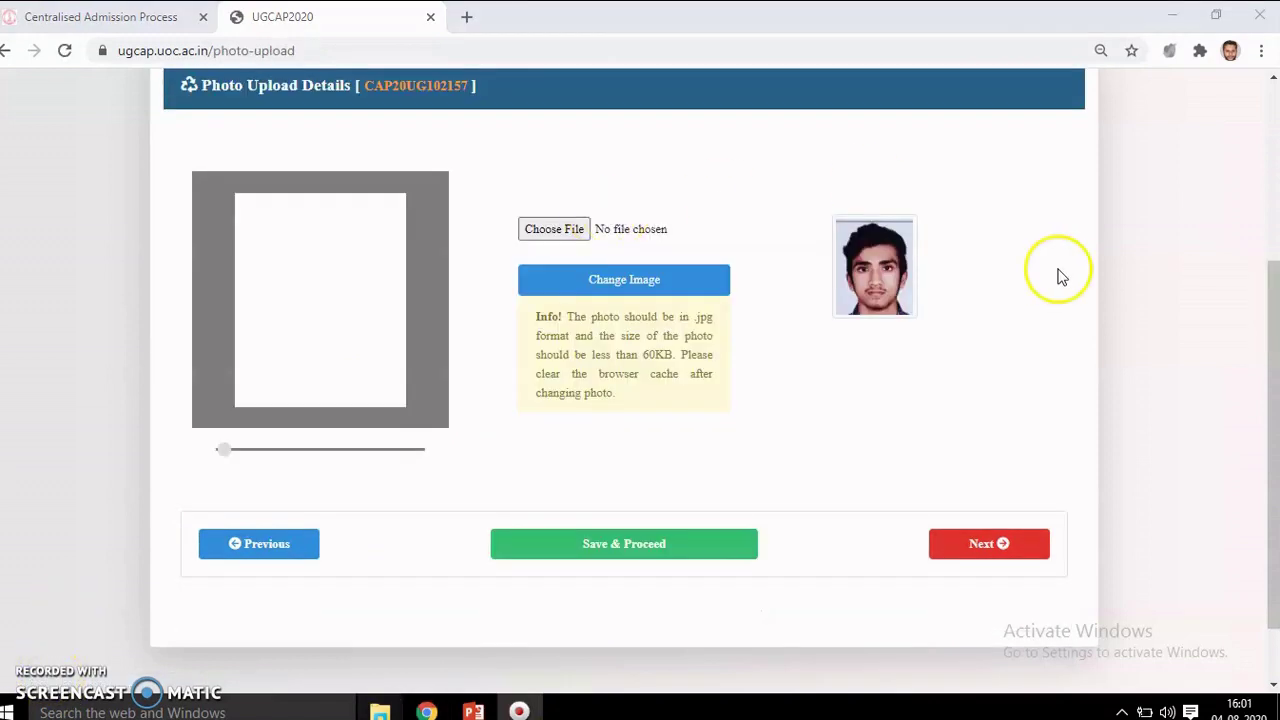
- Check the uploaded applicant photo against the format and size requirements and save the photo upload details
scroll(1262, 300, up, 3)
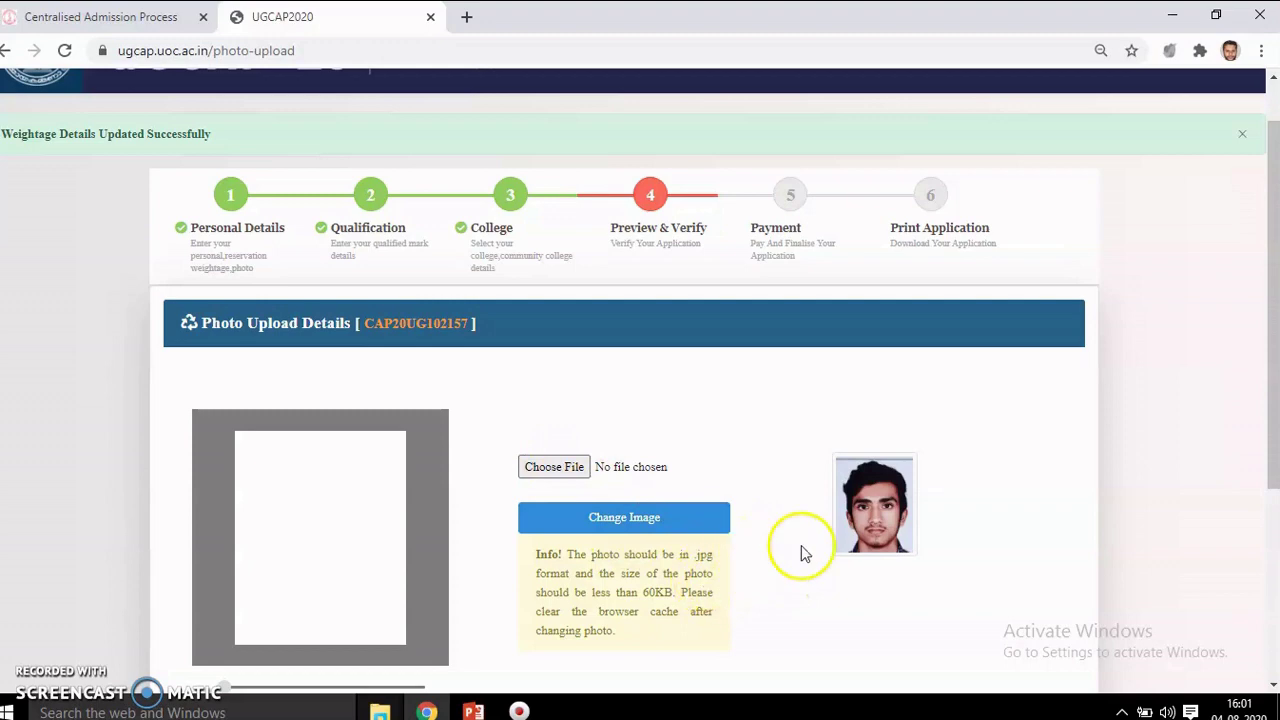
drag(1275, 362, 1275, 512)
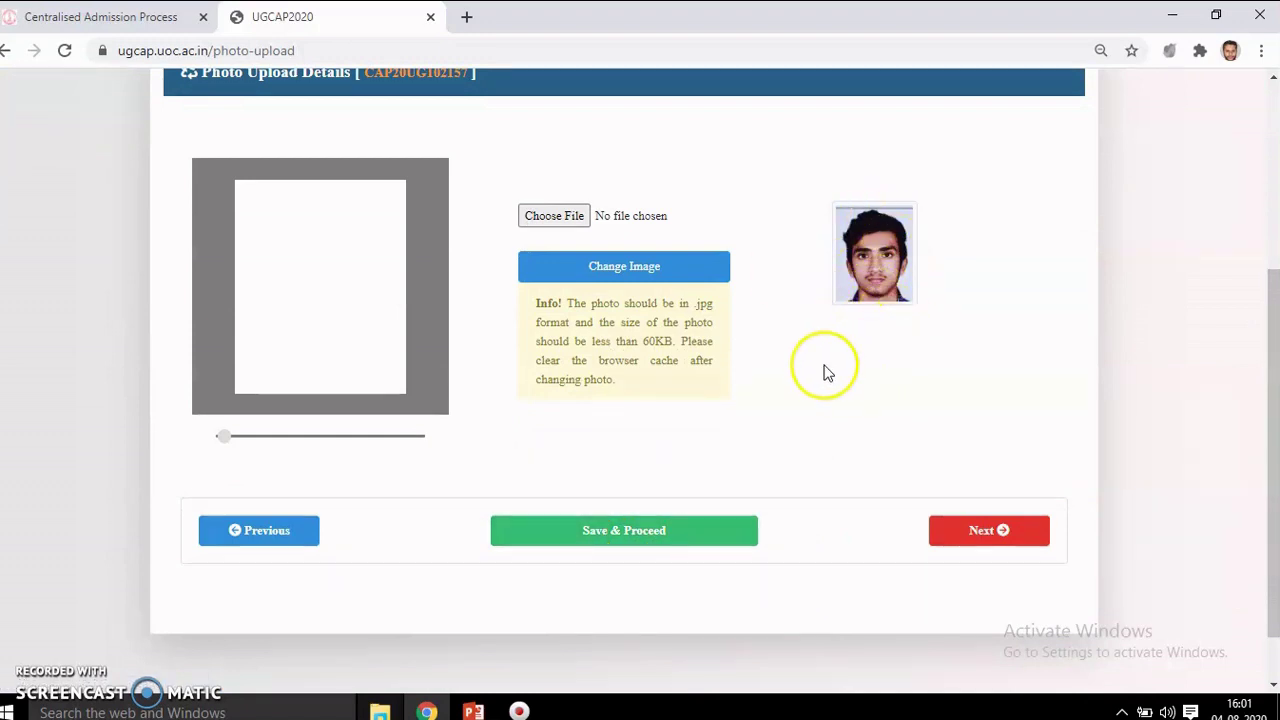
click(631, 540)
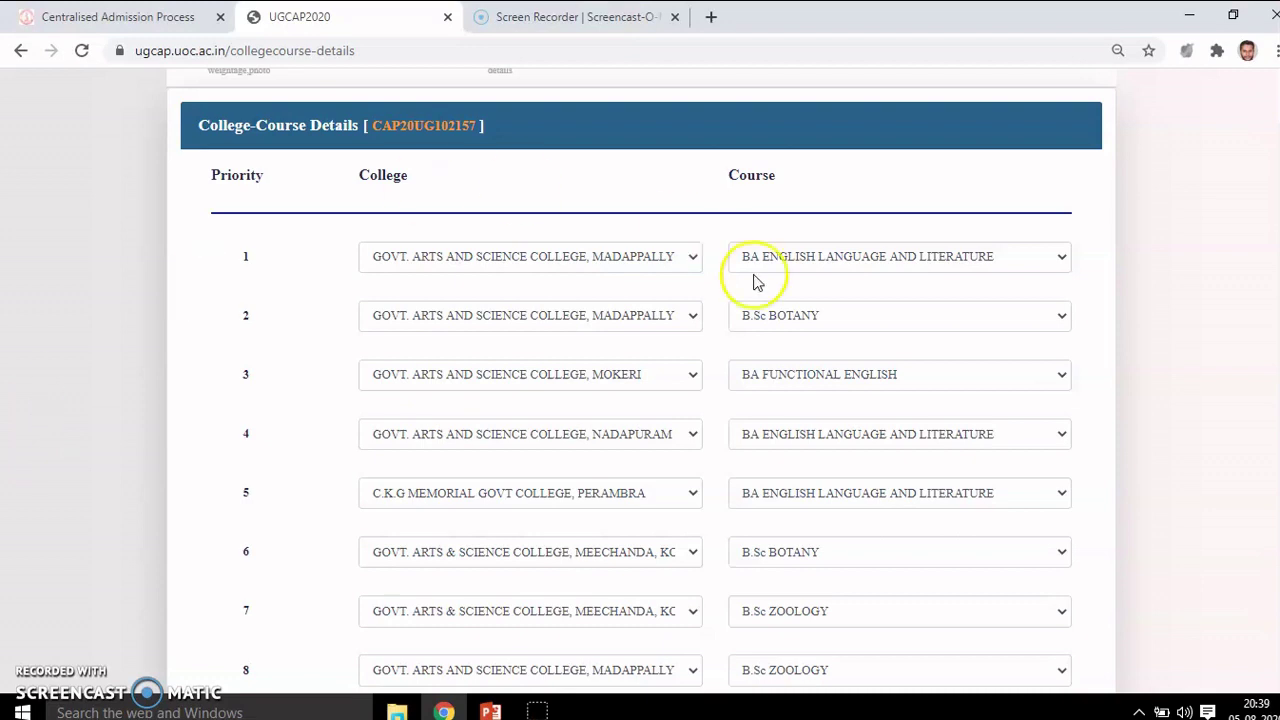
- Examine the College-Course Details list, comparing the college and course chosen for each priority and the unused options down to priority 20
scroll(556, 180, up, 3)
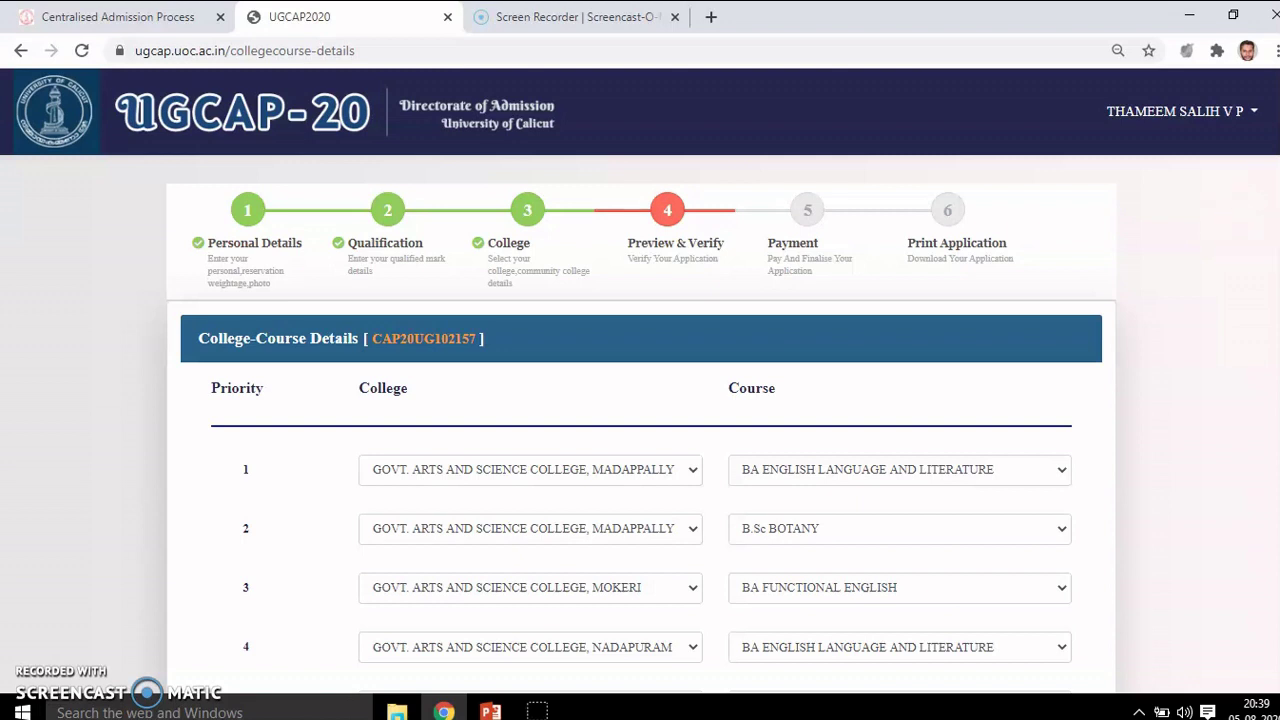
scroll(640, 400, down, 3)
scroll(640, 400, down, 2)
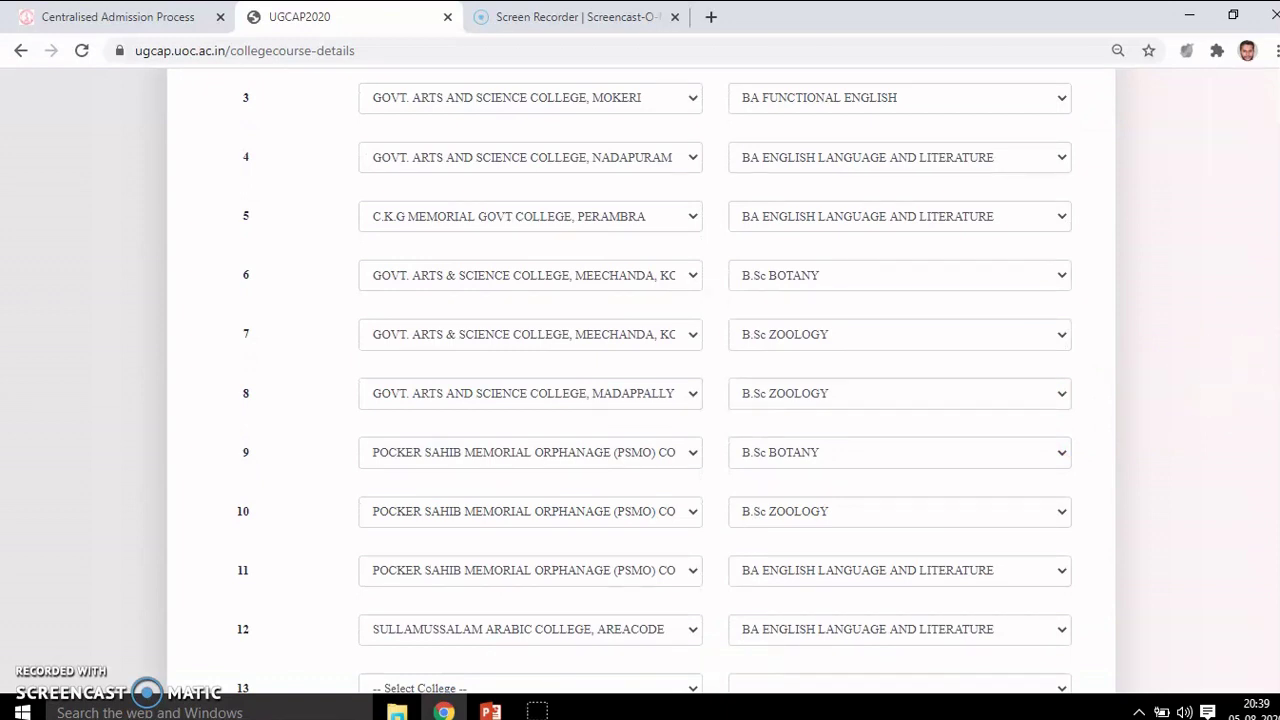
scroll(640, 400, down, 3)
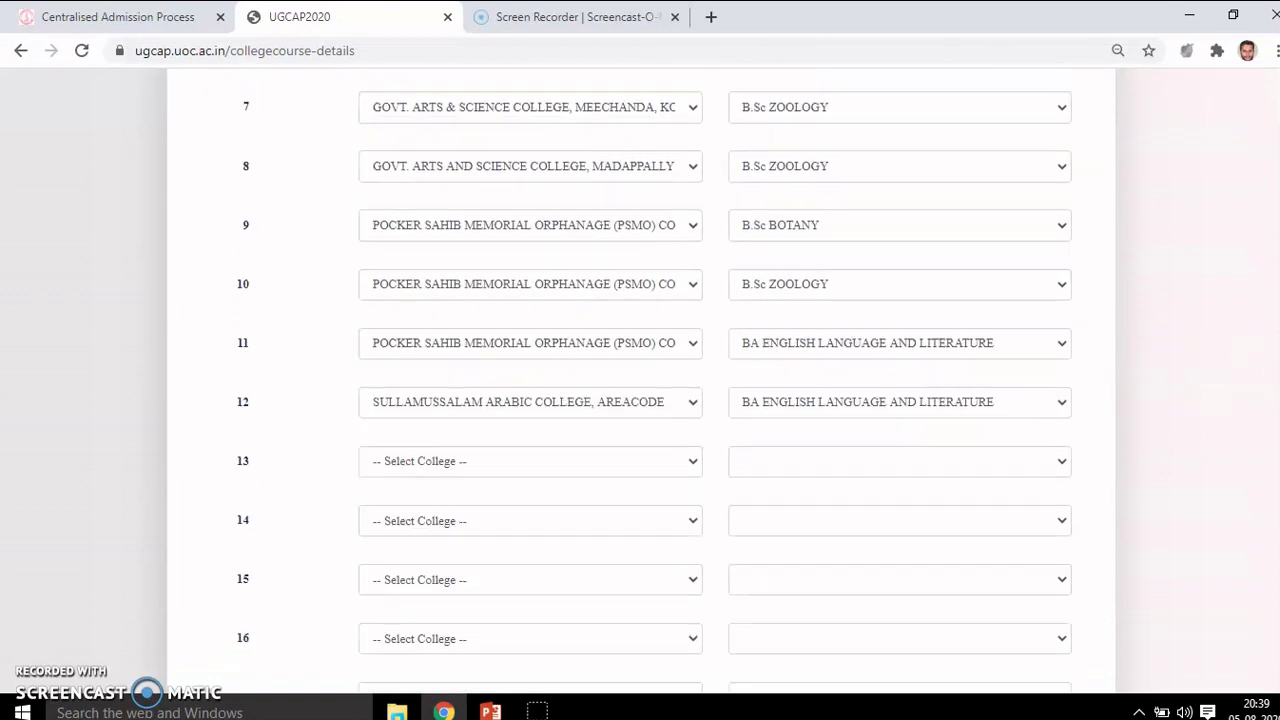
scroll(640, 400, down, 2)
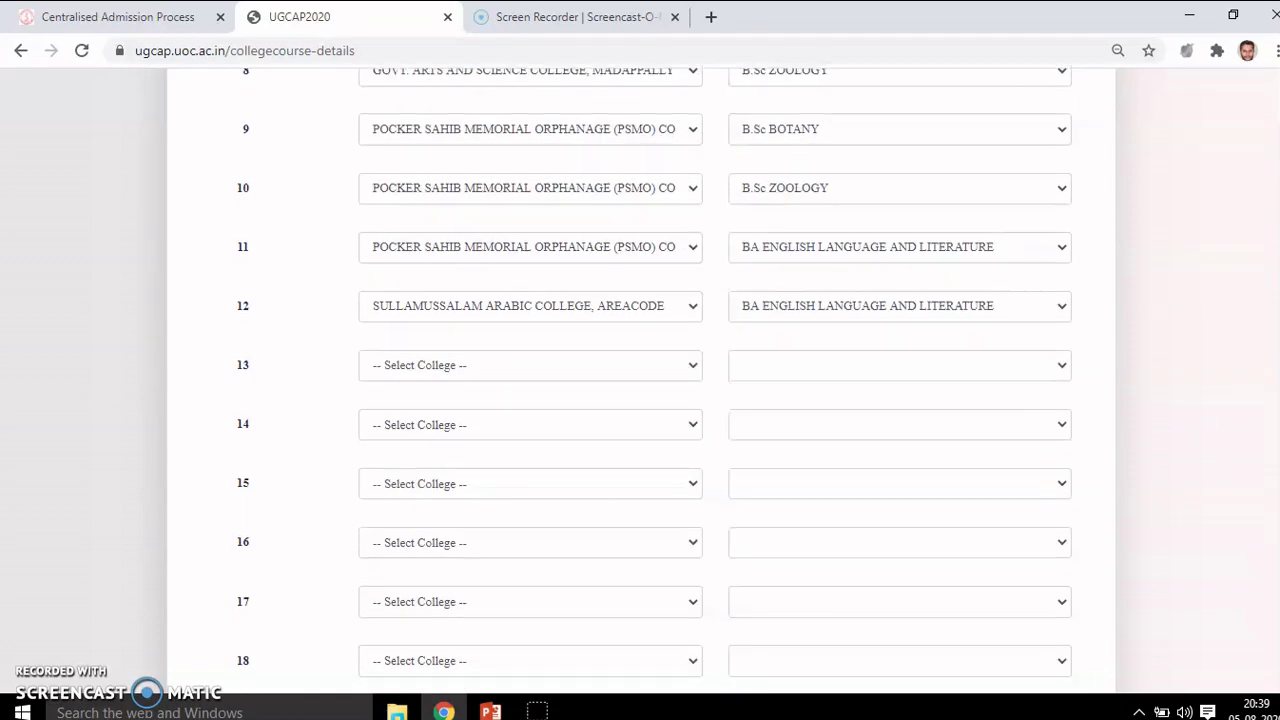
scroll(640, 400, up, 8)
scroll(640, 400, up, 2)
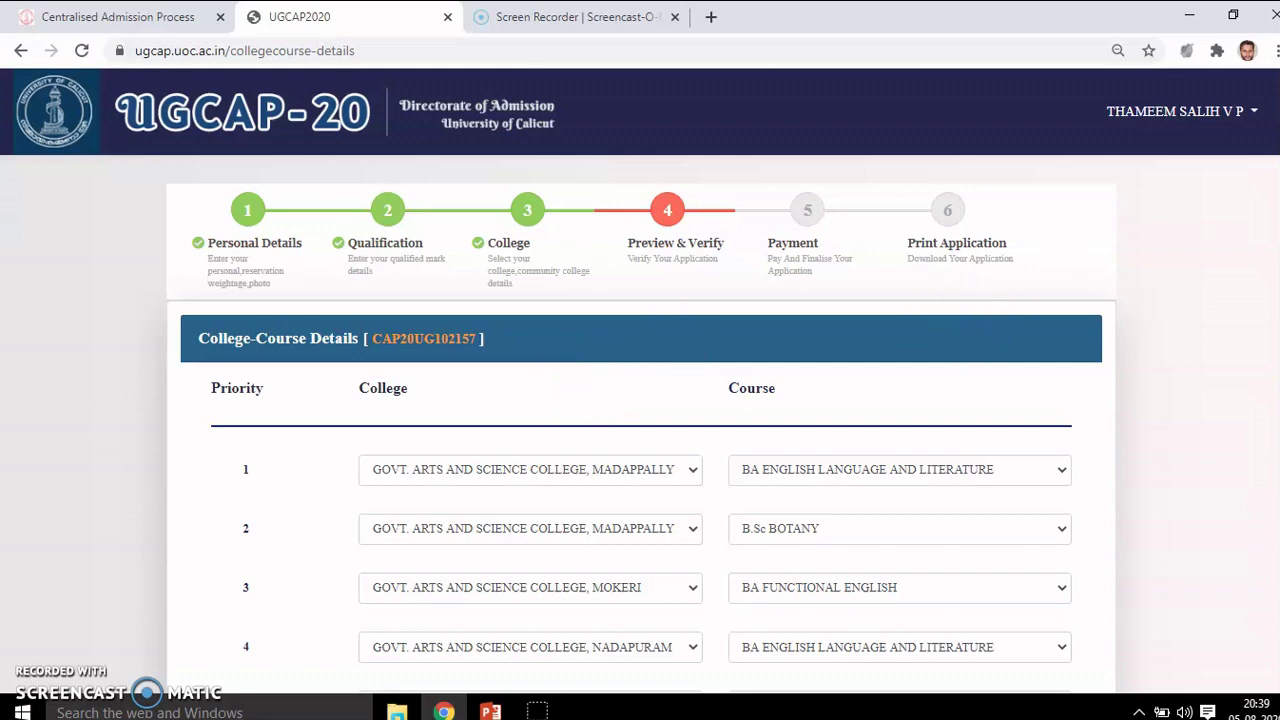
scroll(640, 400, down, 3)
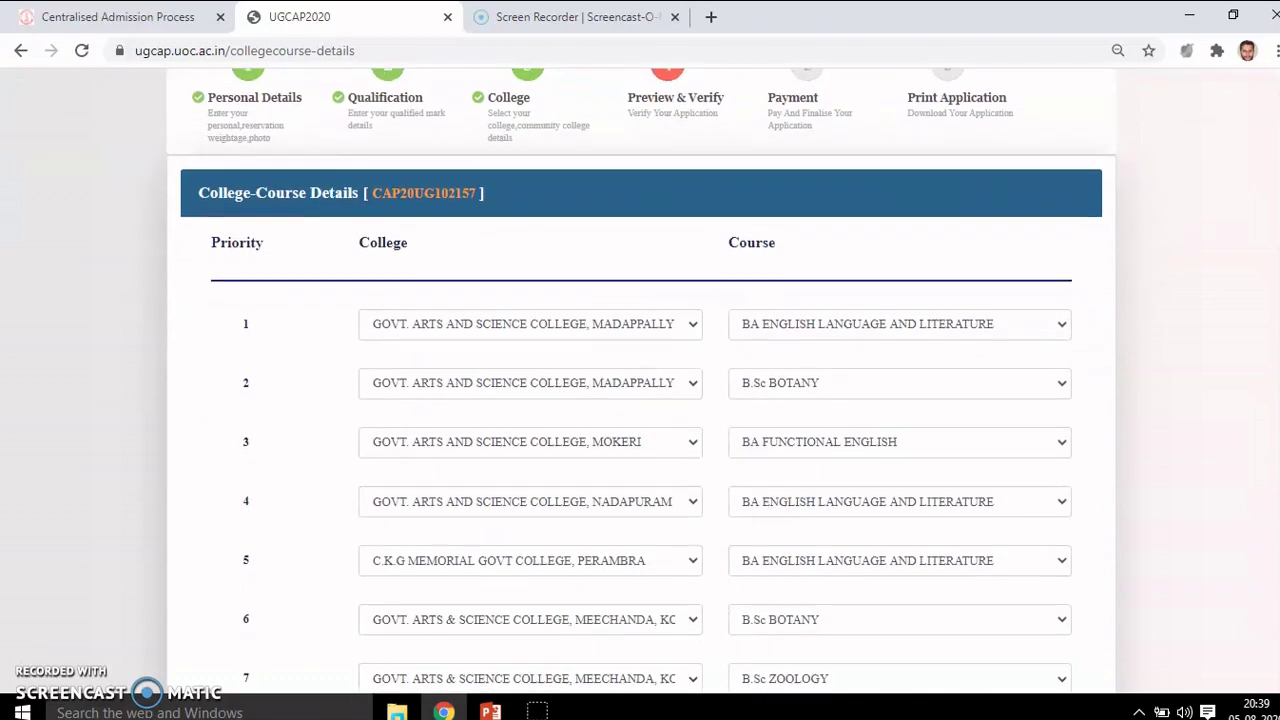
scroll(640, 400, down, 2)
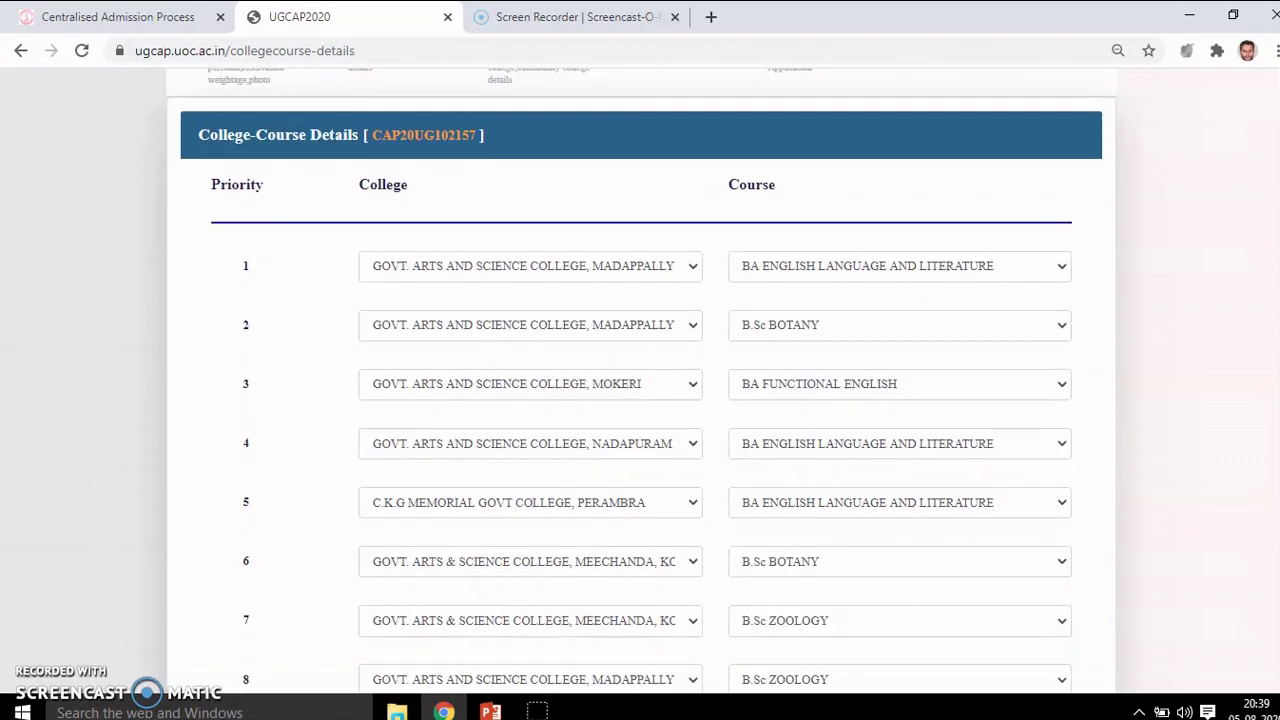
scroll(640, 400, up, 3)
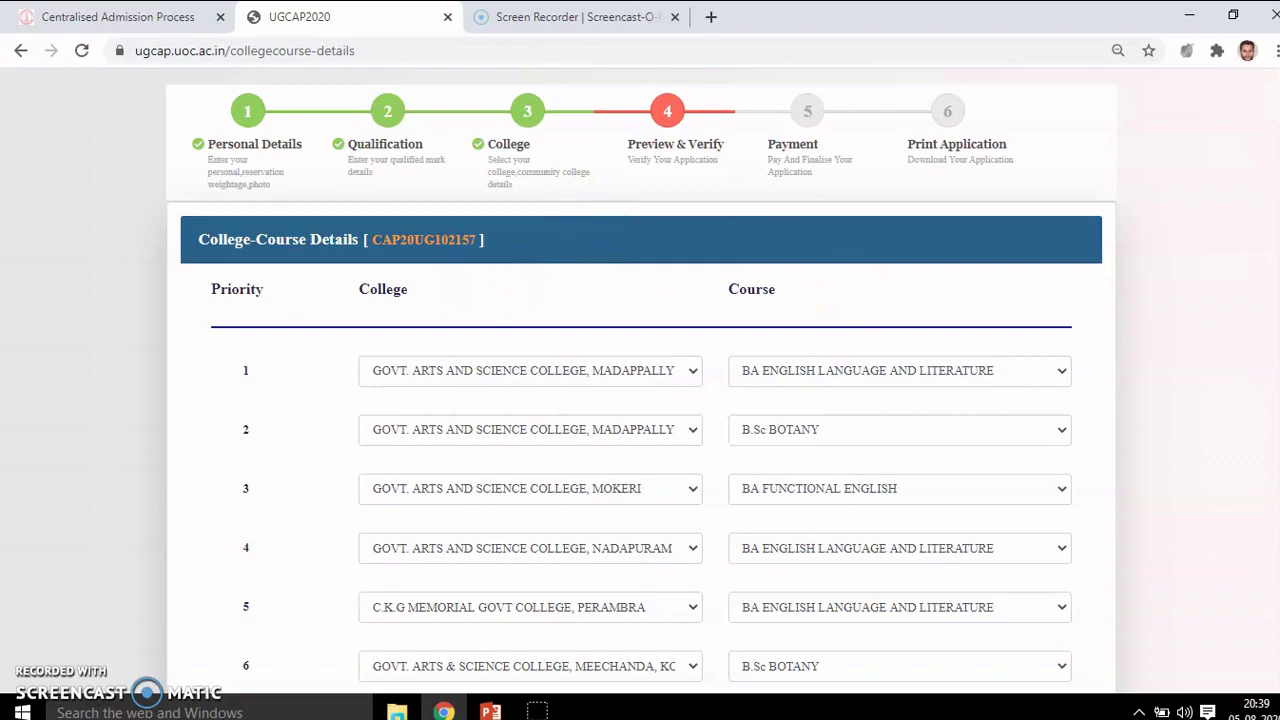
scroll(640, 400, down, 2)
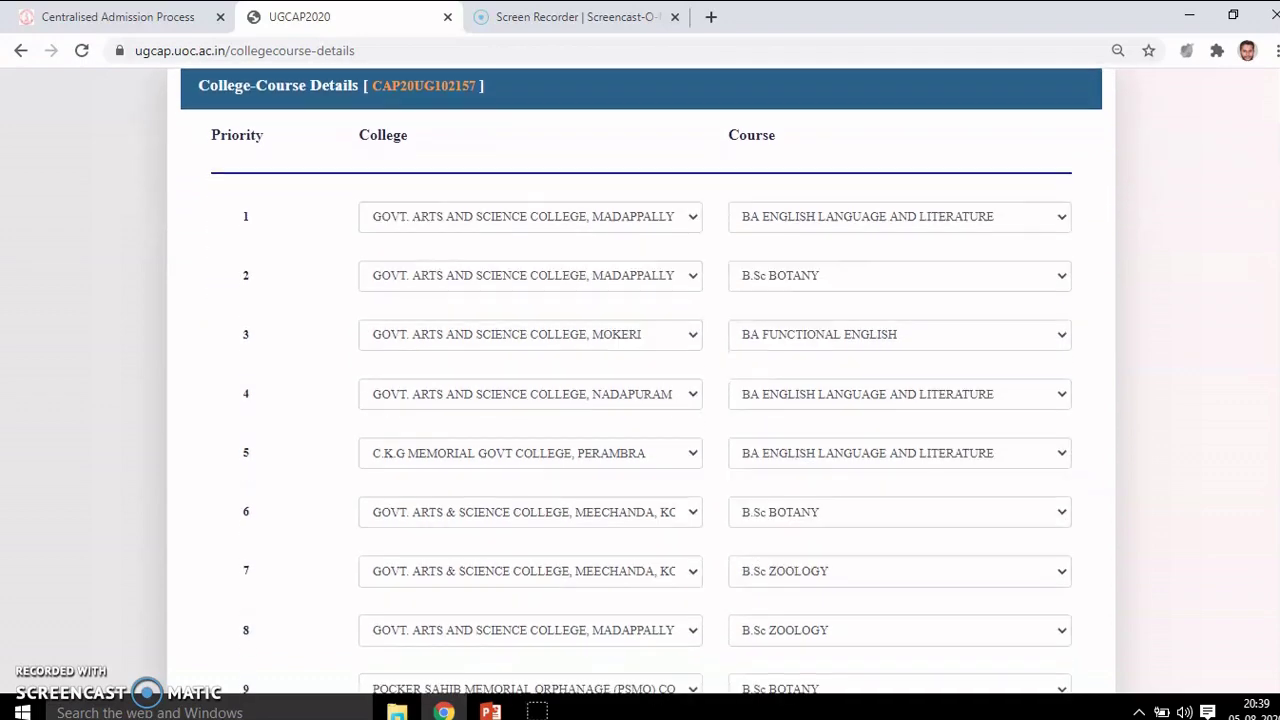
scroll(640, 380, down, 5)
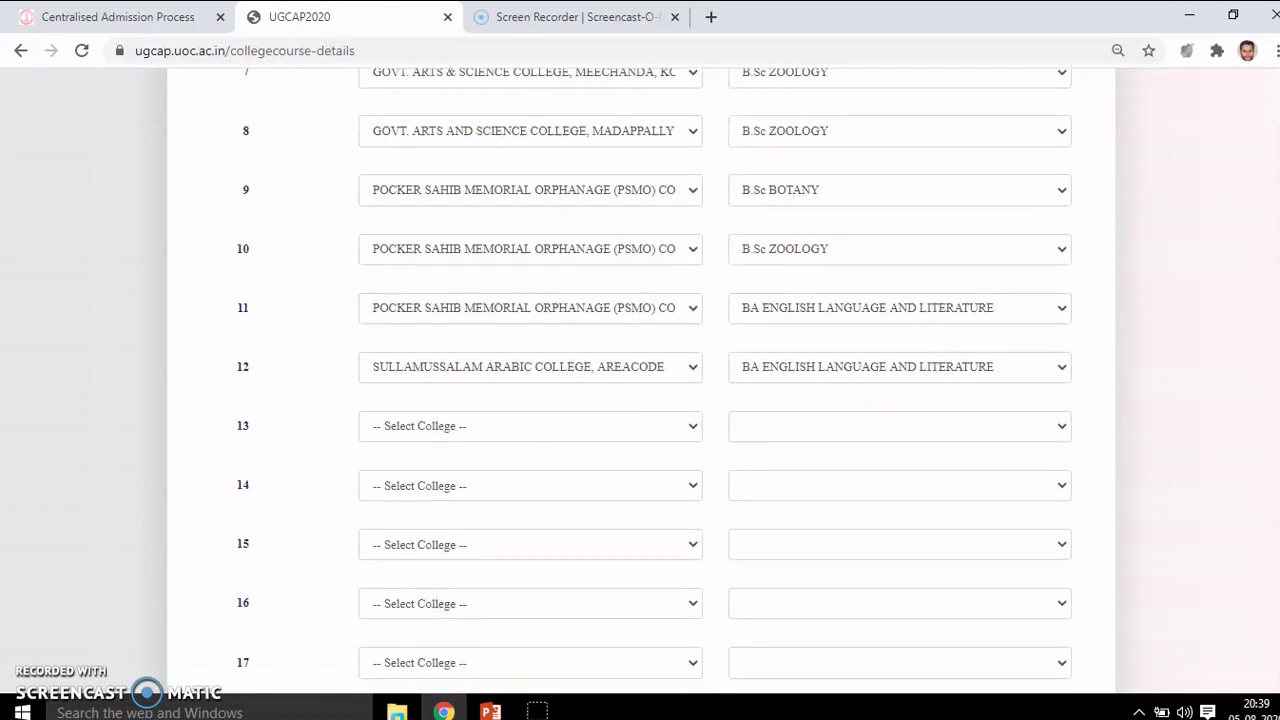
scroll(640, 380, down, 3)
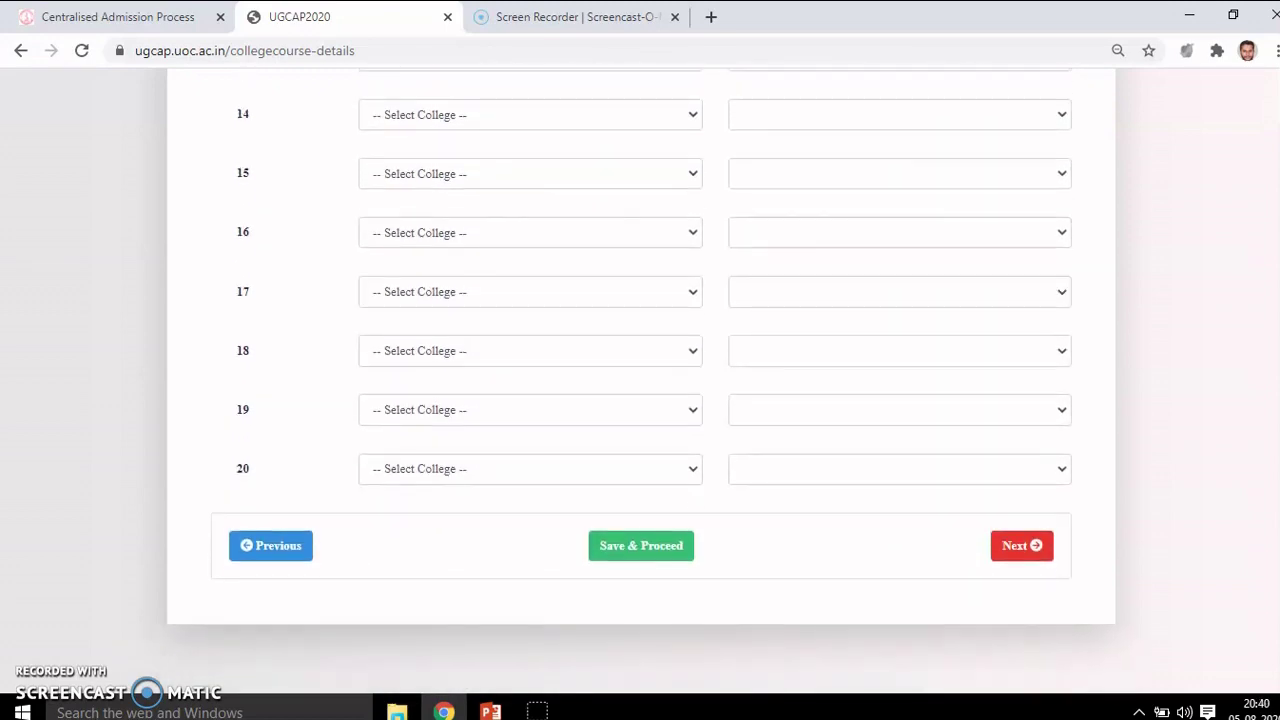
scroll(640, 370, up, 1)
scroll(640, 380, up, 9)
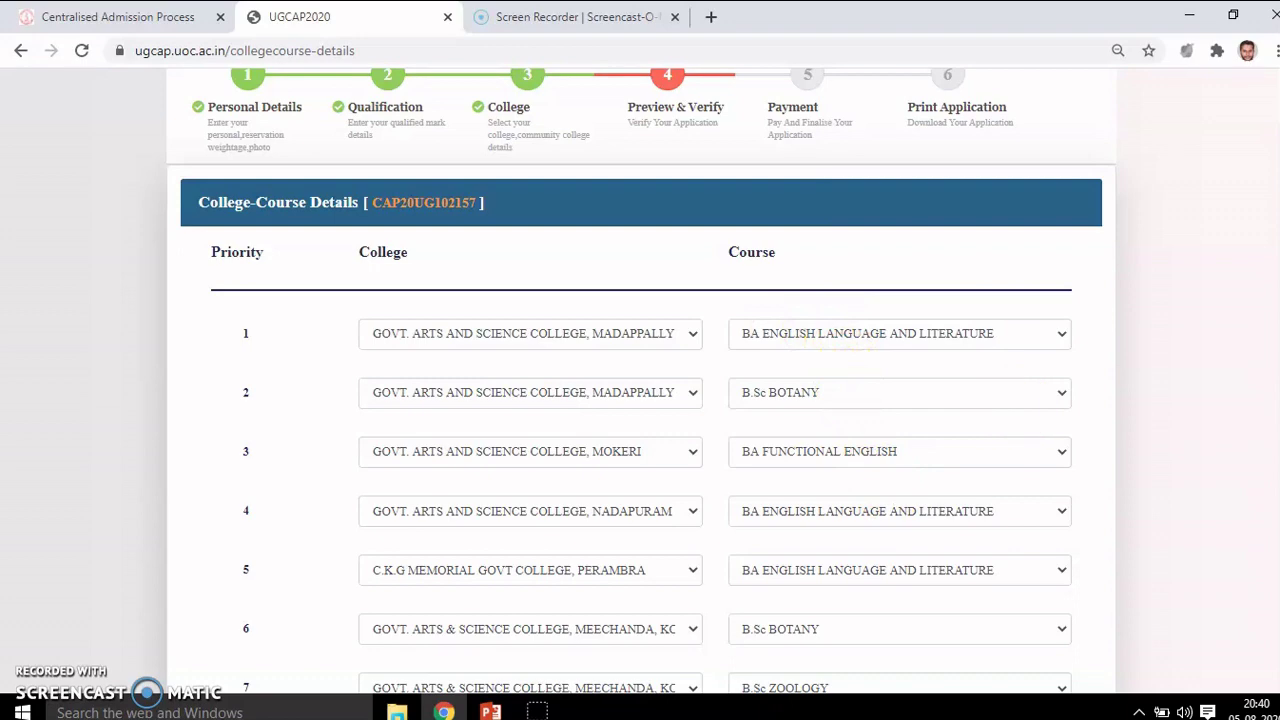
scroll(640, 400, down, 2)
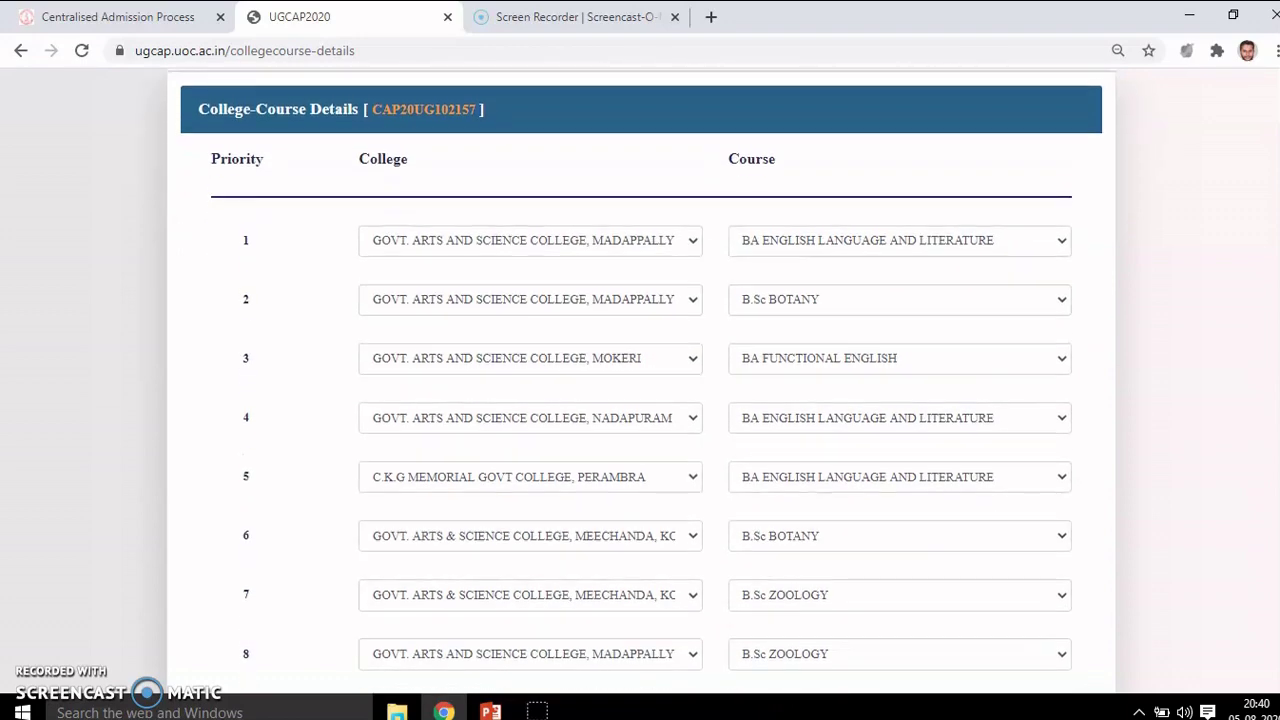
scroll(640, 400, down, 1)
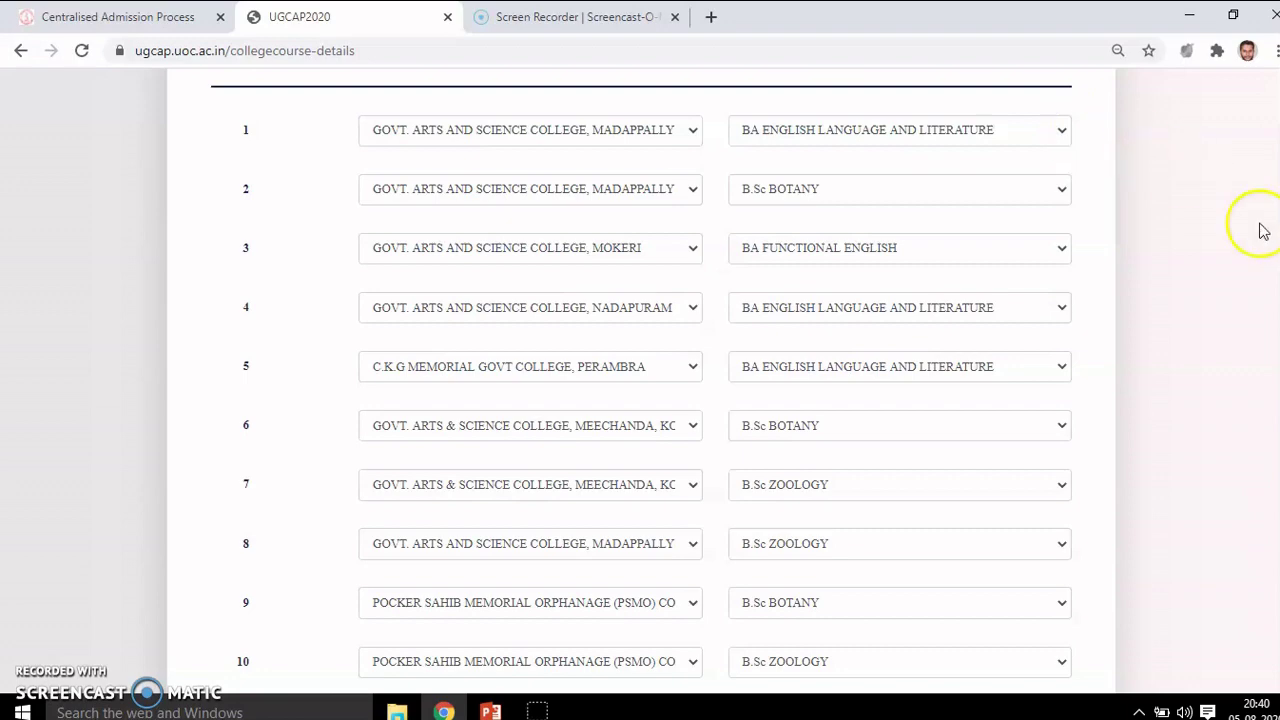
scroll(654, 380, down, 2)
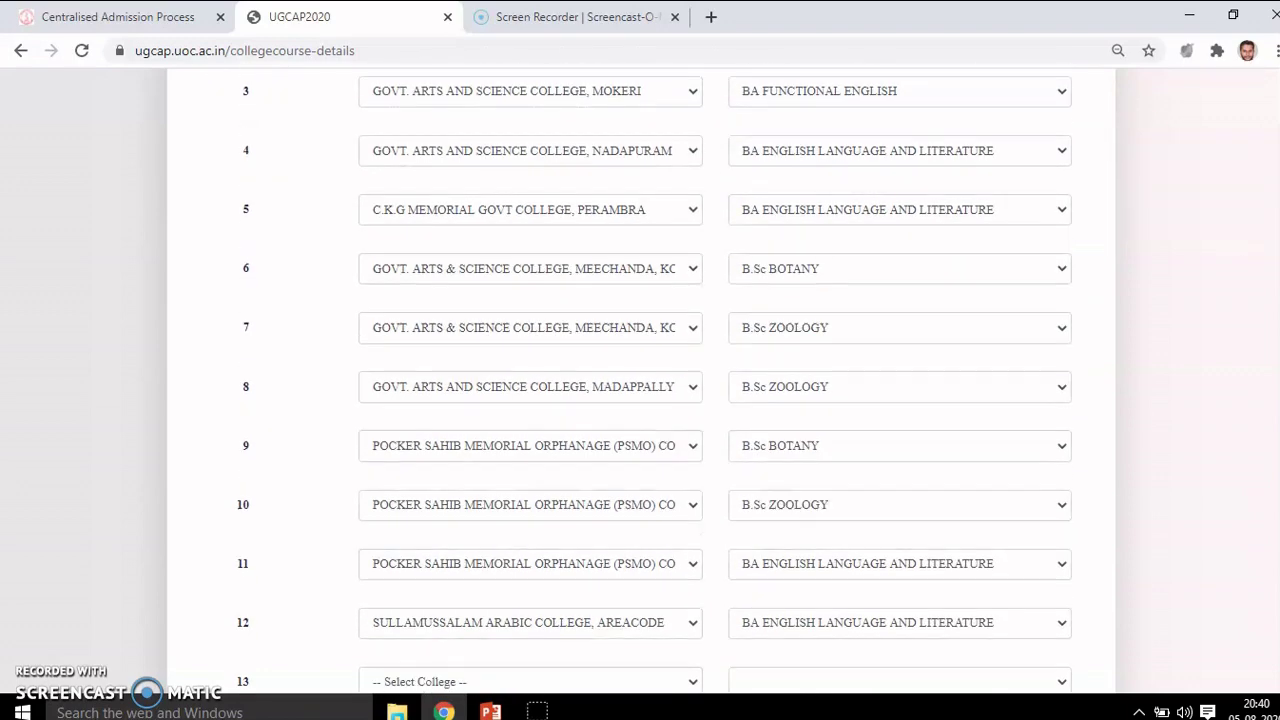
scroll(654, 380, down, 1)
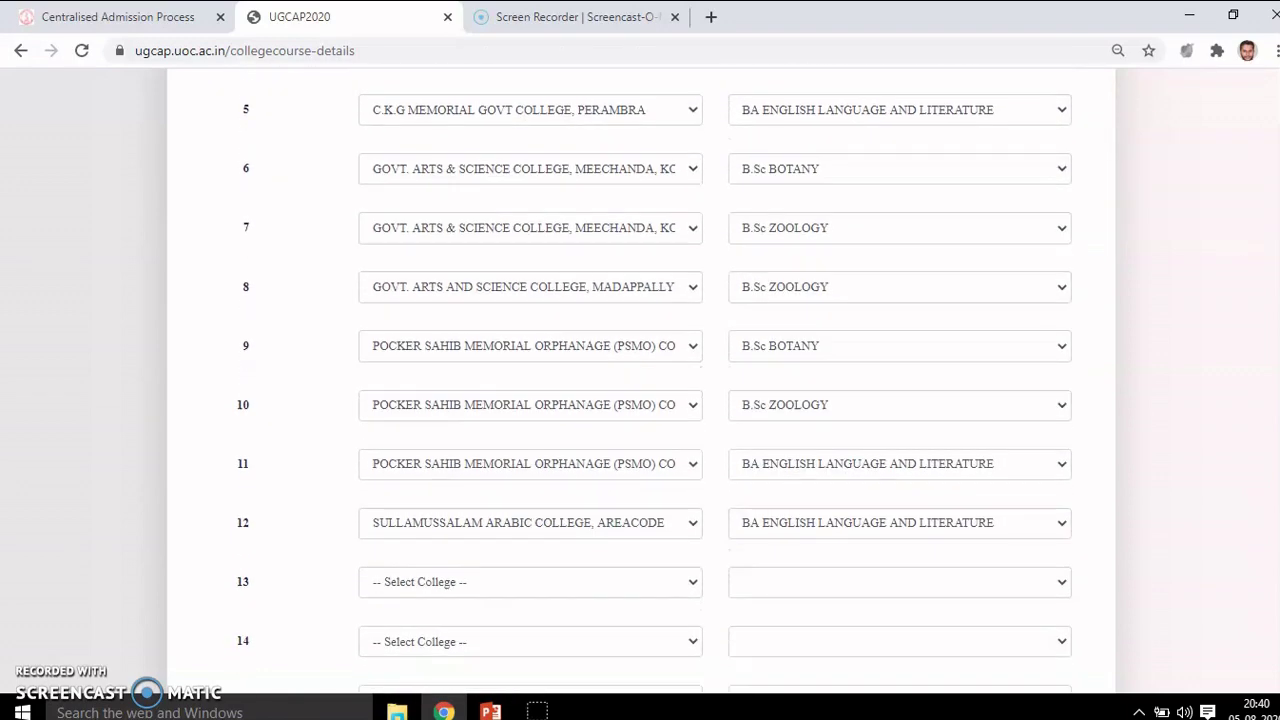
scroll(654, 380, down, 1)
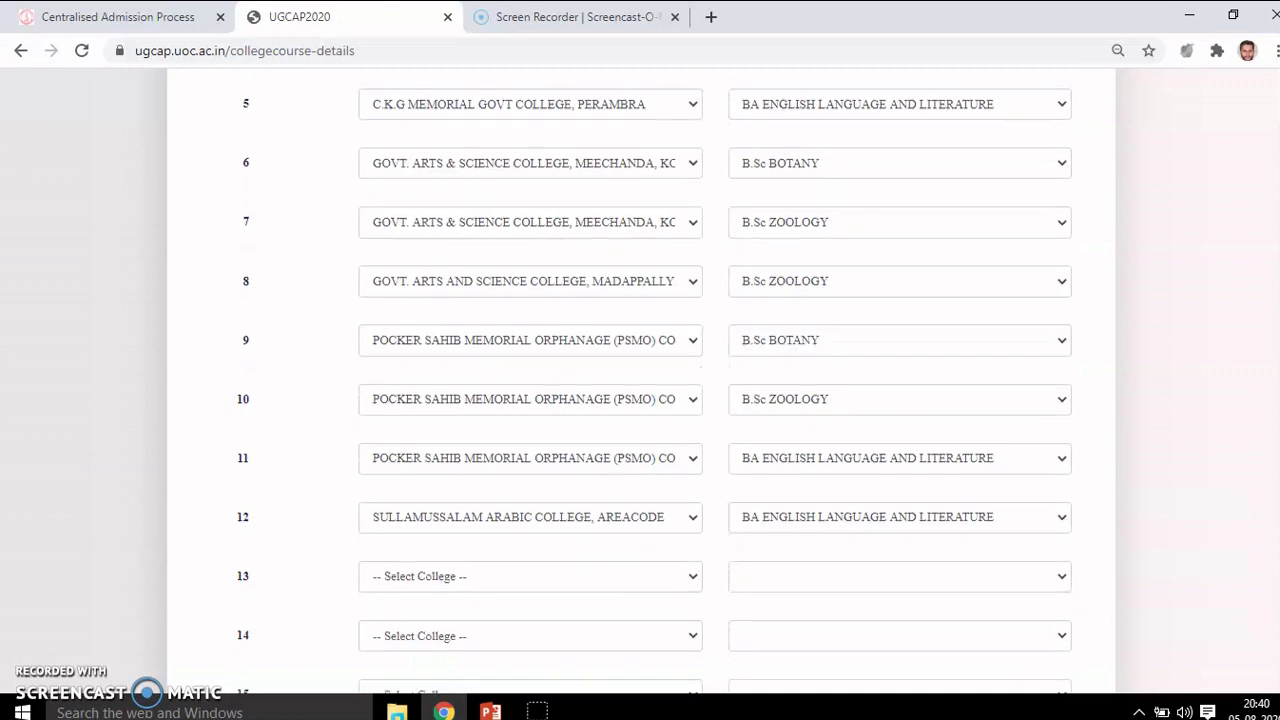
- Recheck the priority order of the selected colleges and courses from priority 1 through the empty rows at the end of the list
scroll(654, 380, down, 1)
scroll(654, 380, down, 5)
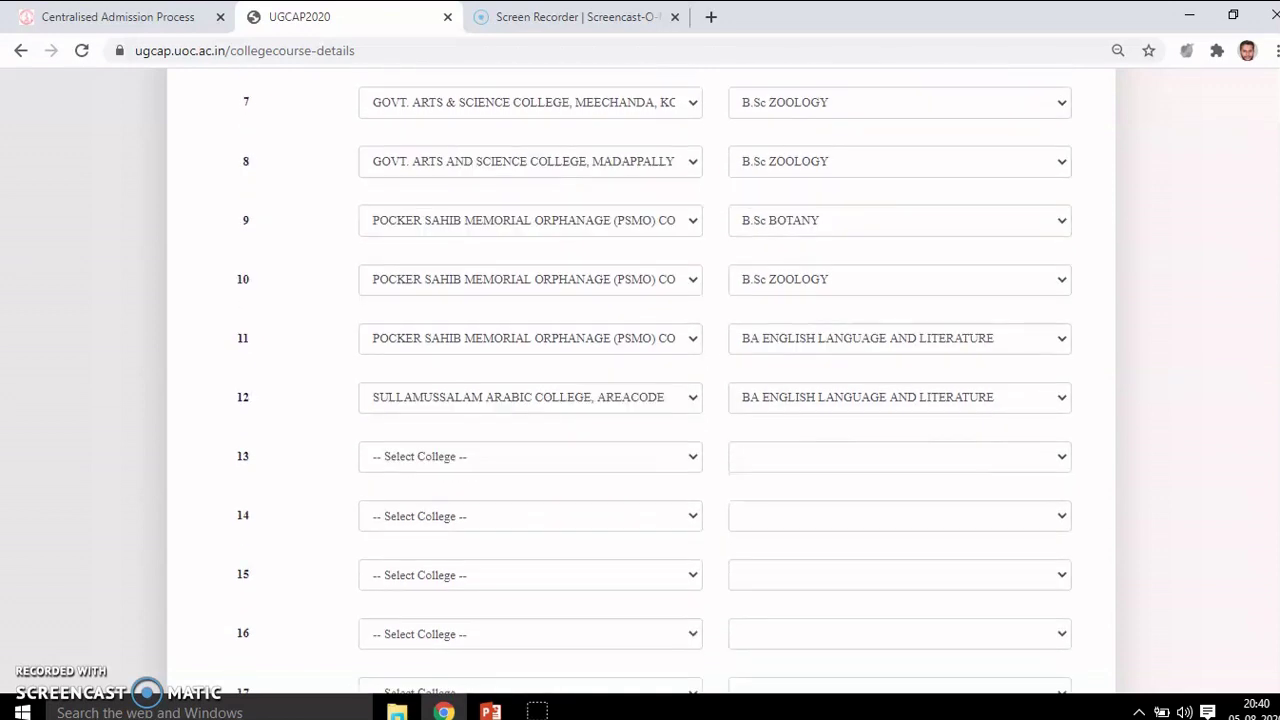
scroll(640, 380, up, 10)
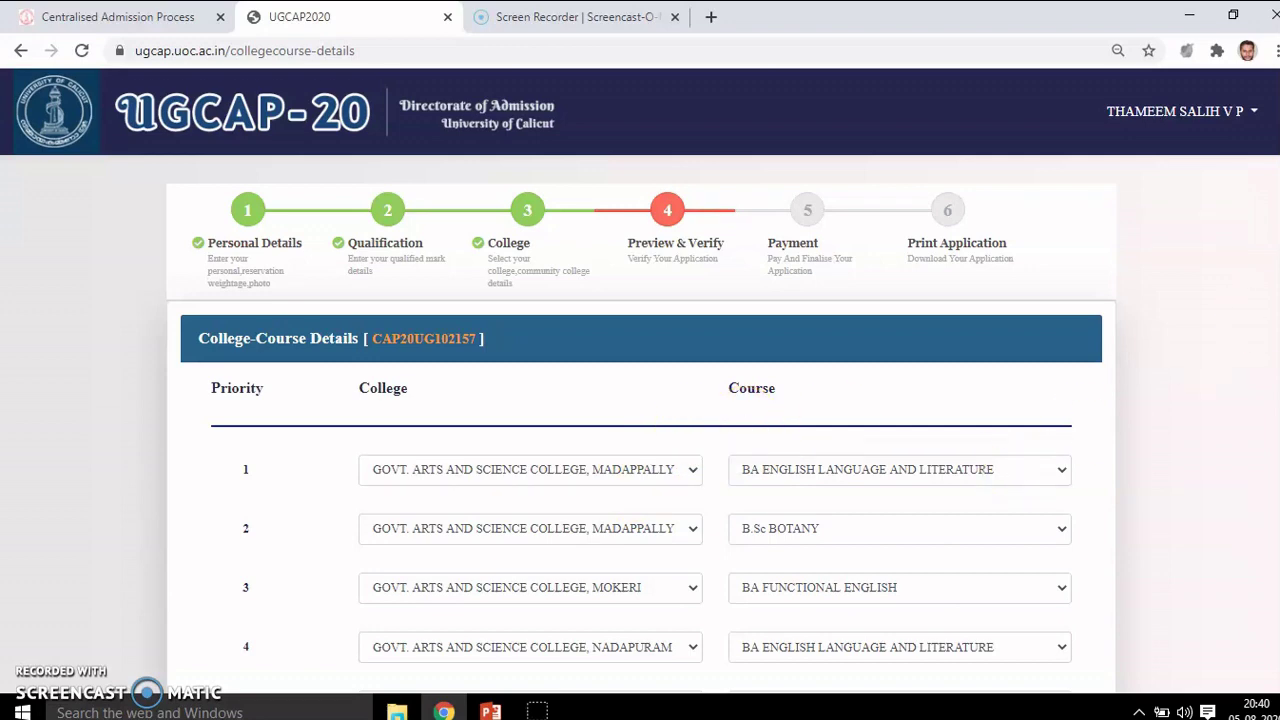
scroll(640, 400, down, 3)
scroll(640, 400, down, 1)
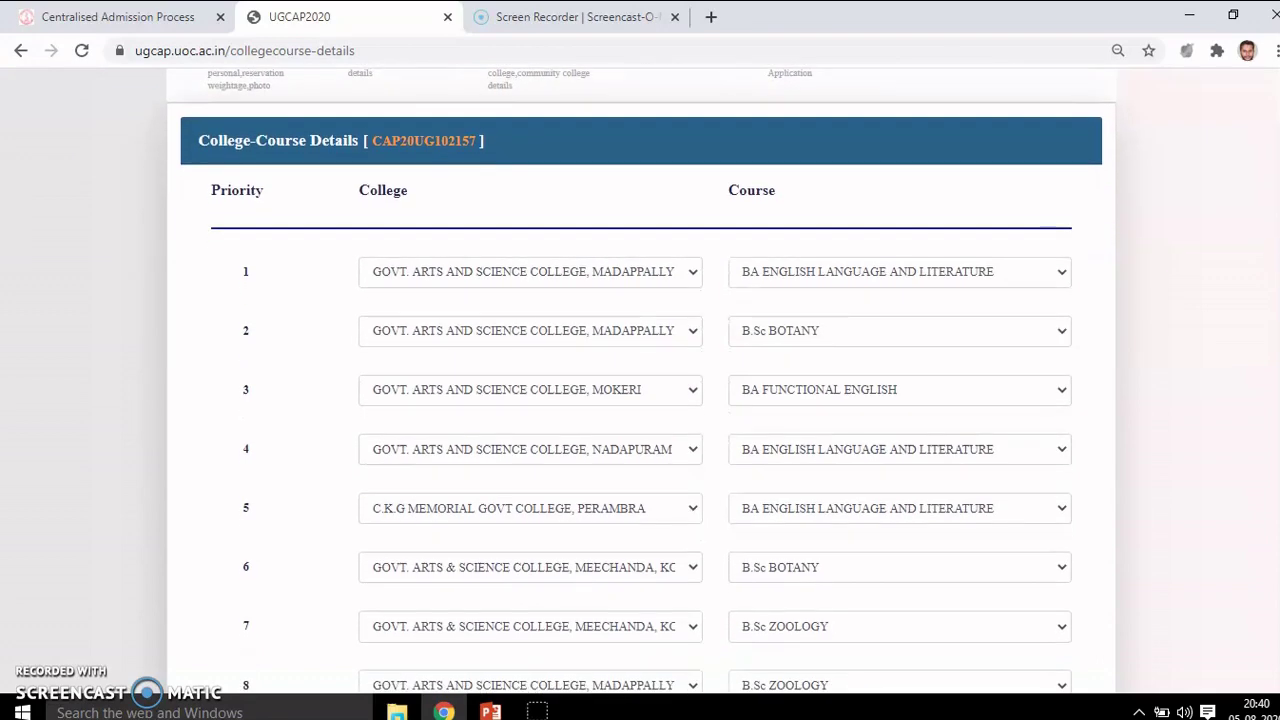
scroll(640, 400, down, 5)
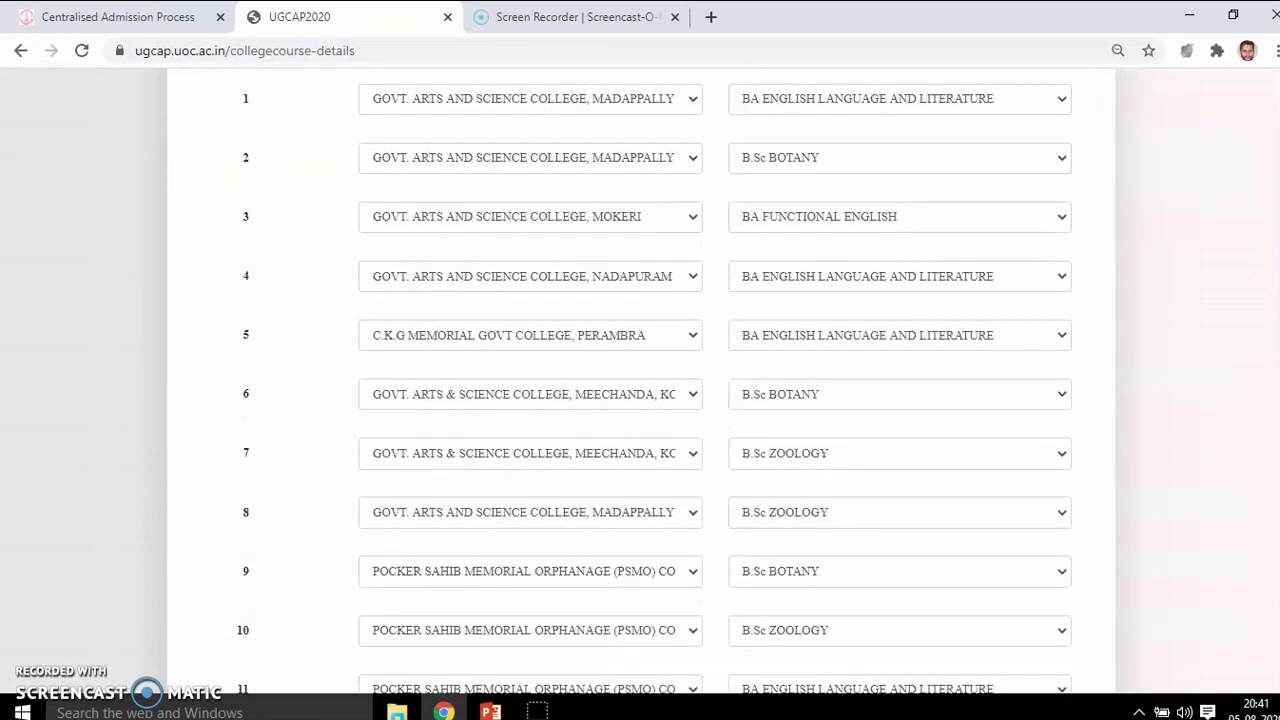
scroll(640, 400, down, 2)
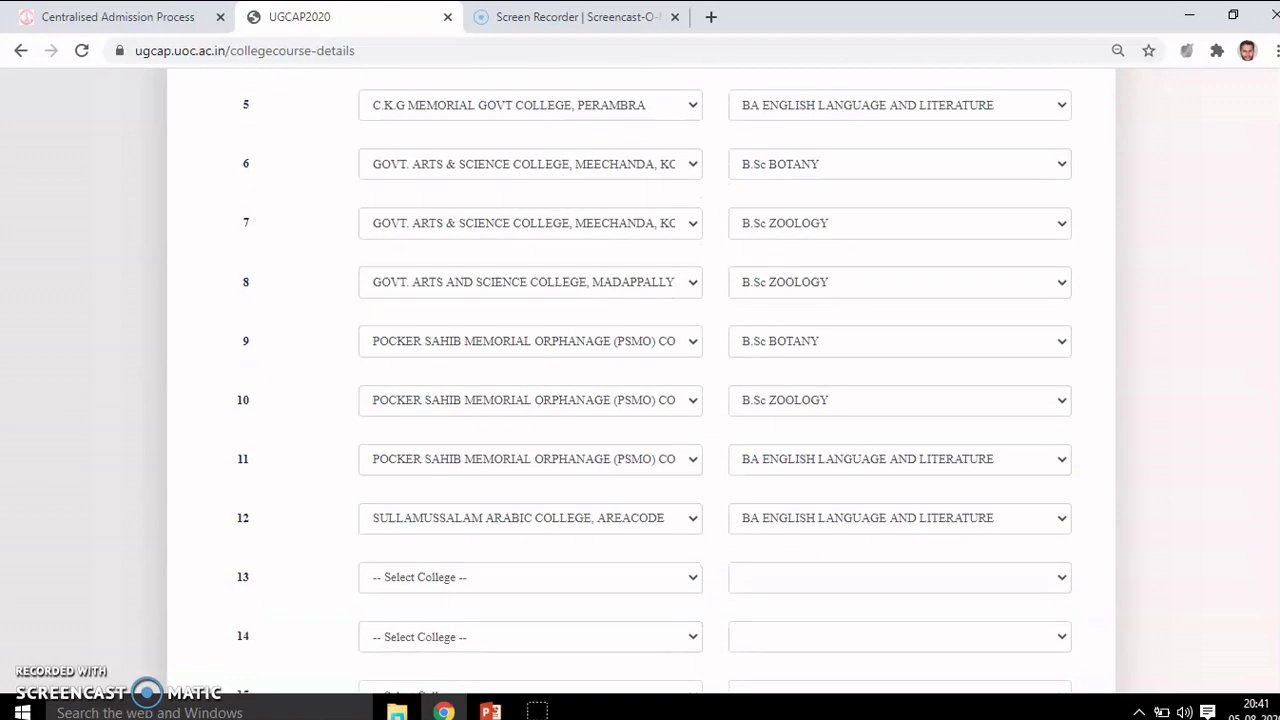
scroll(640, 400, down, 2)
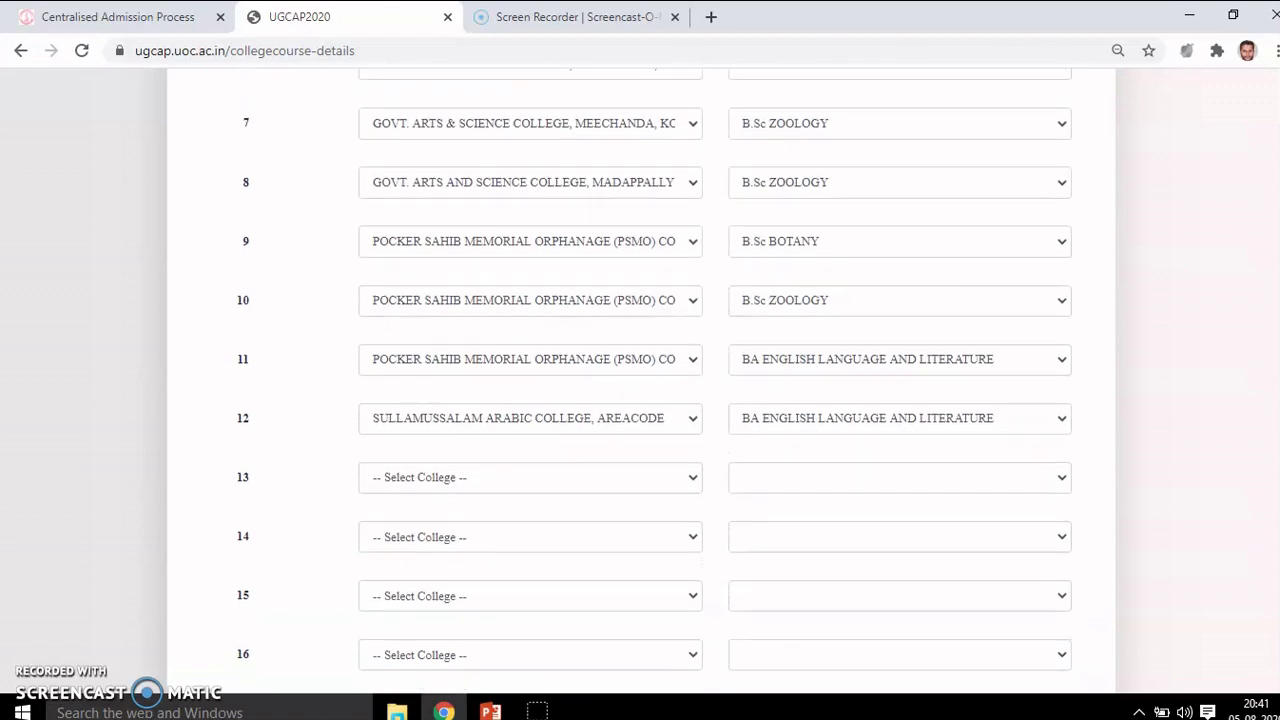
scroll(640, 400, down, 8)
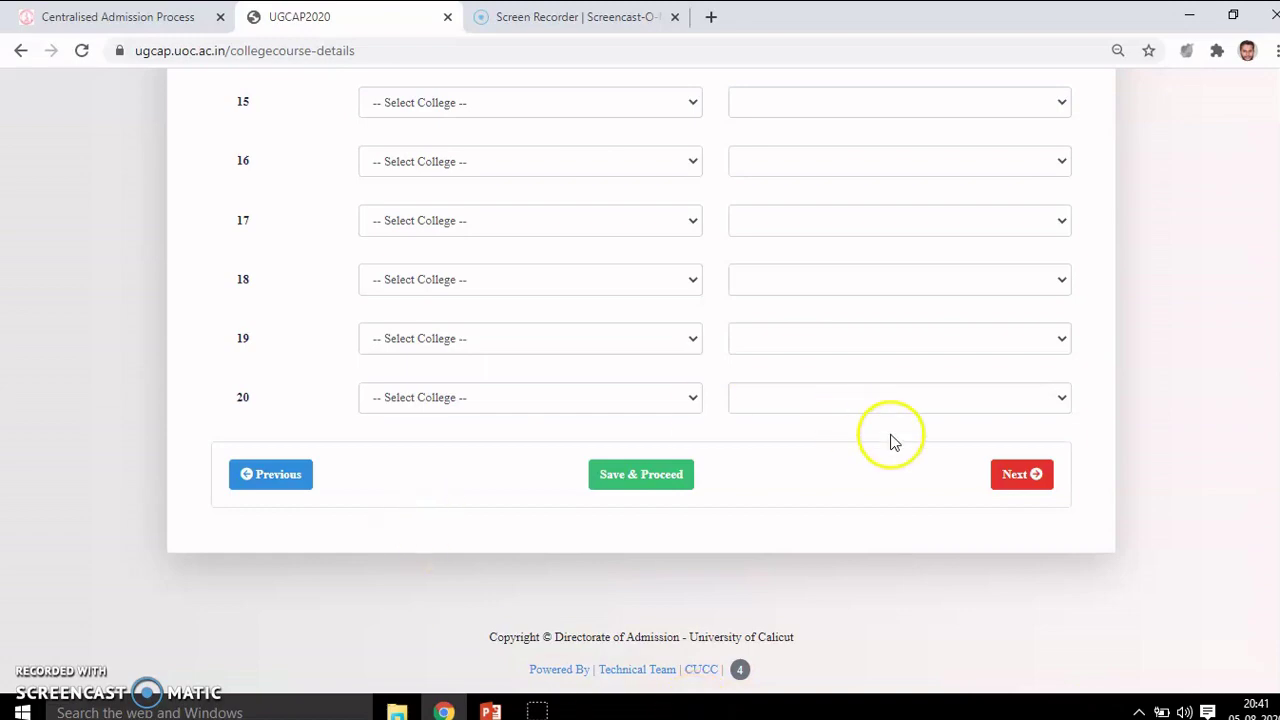
- Save the college-course details and proceed to the community college-course details
scroll(640, 400, up, 12)
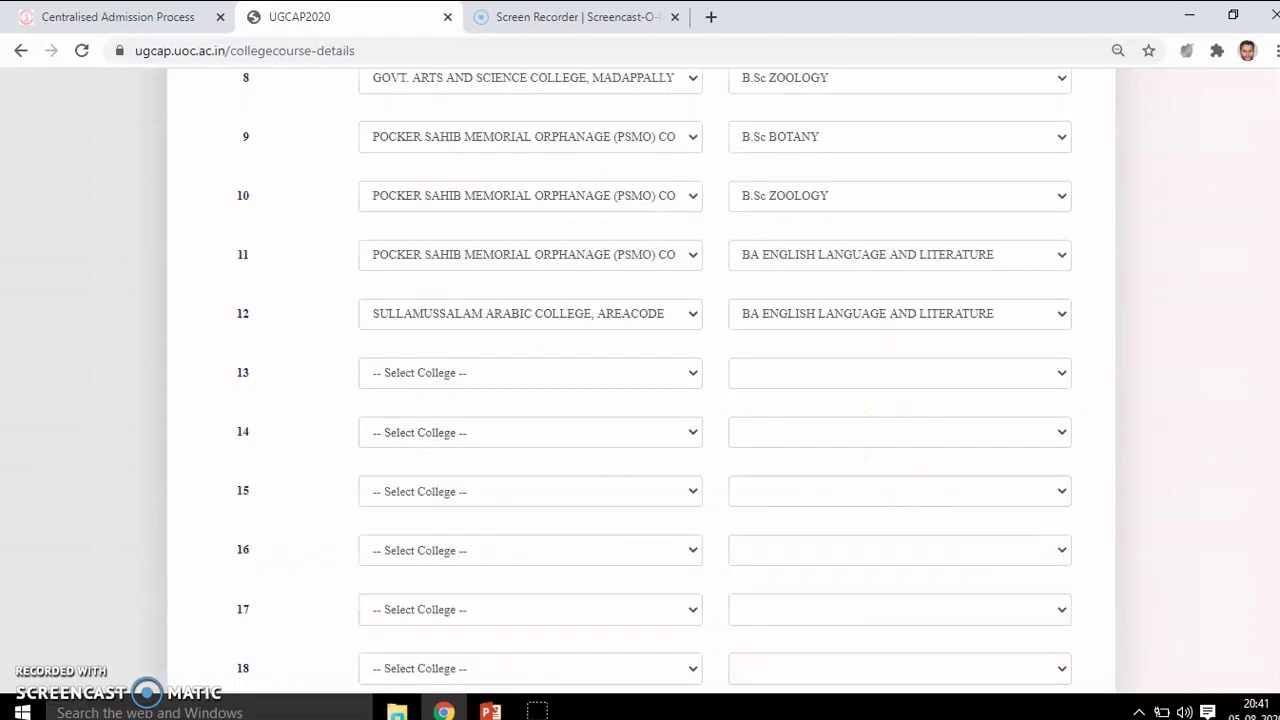
scroll(640, 400, down, 6)
scroll(640, 400, down, 9)
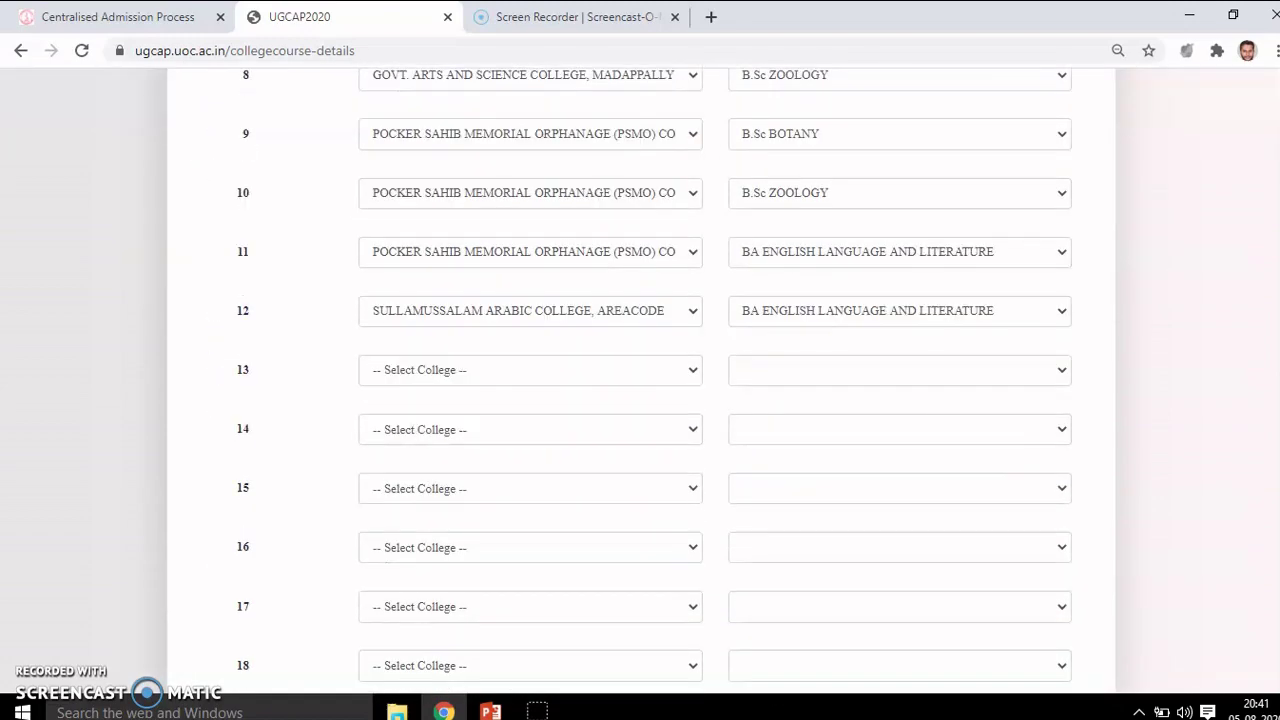
click(648, 576)
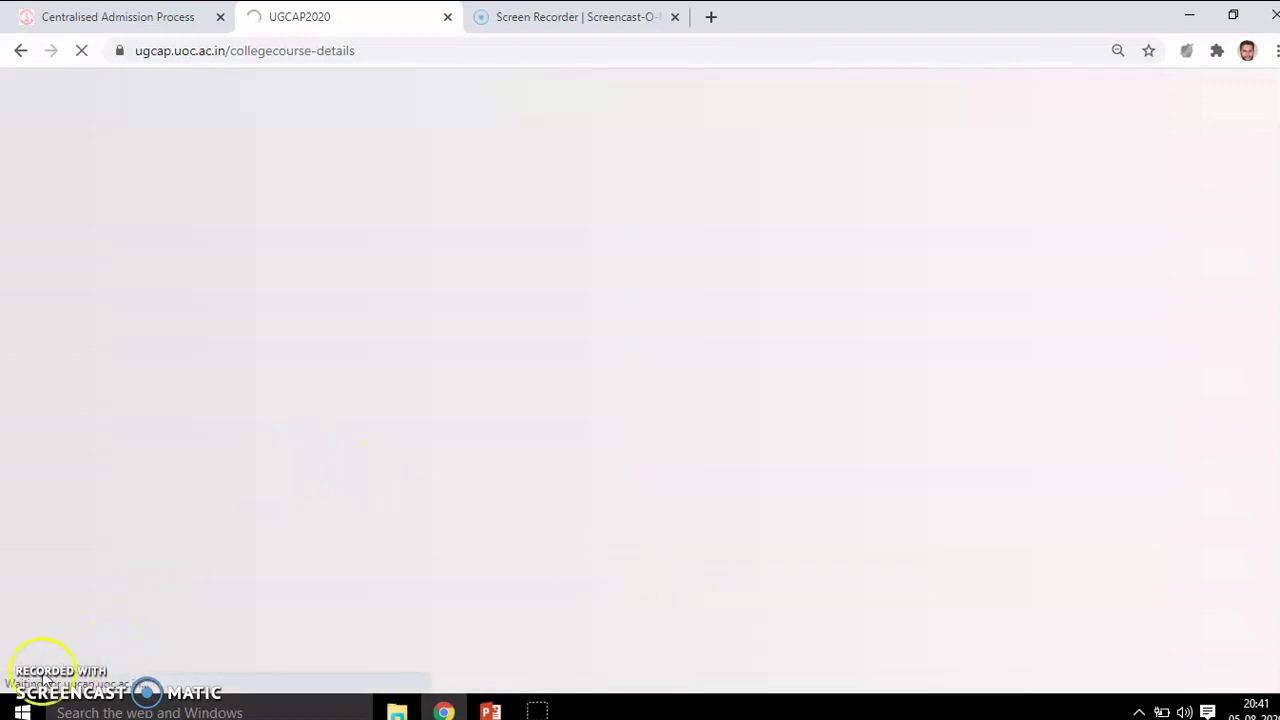
- Check the community quota college and course choices for priorities 1 to 5, and save them to proceed to verification
scroll(640, 400, down, 1)
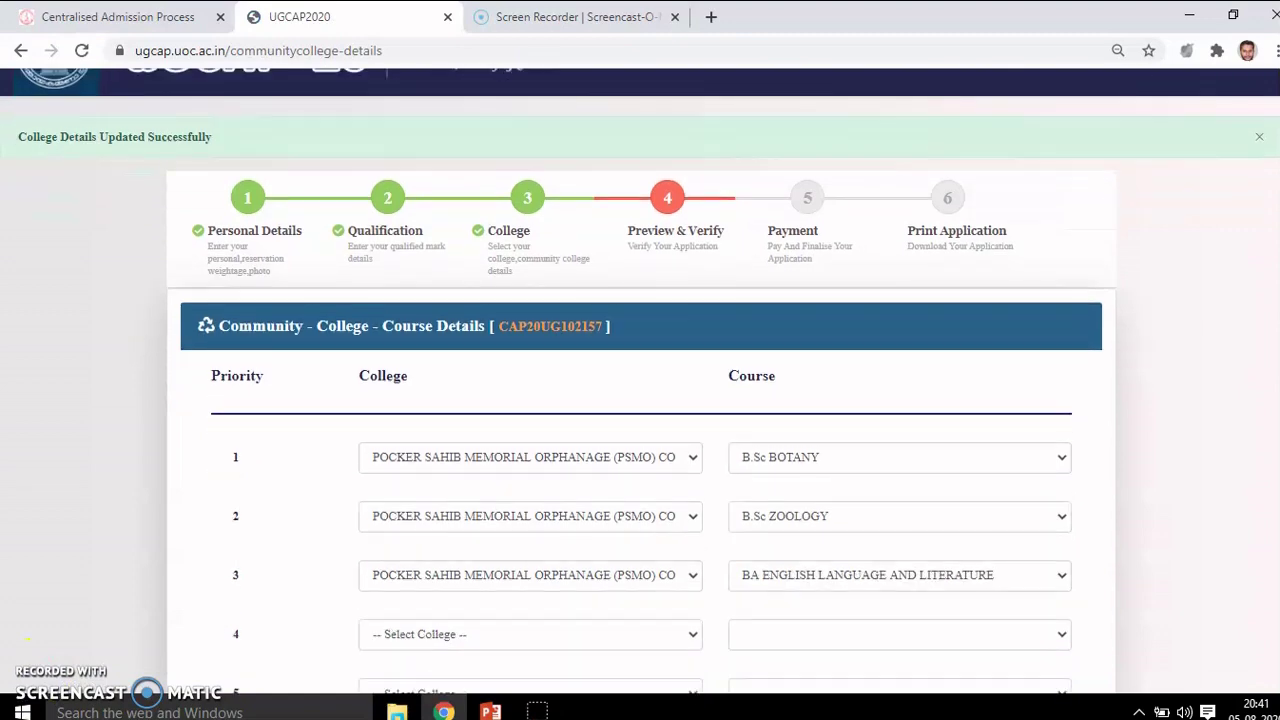
scroll(640, 380, down, 3)
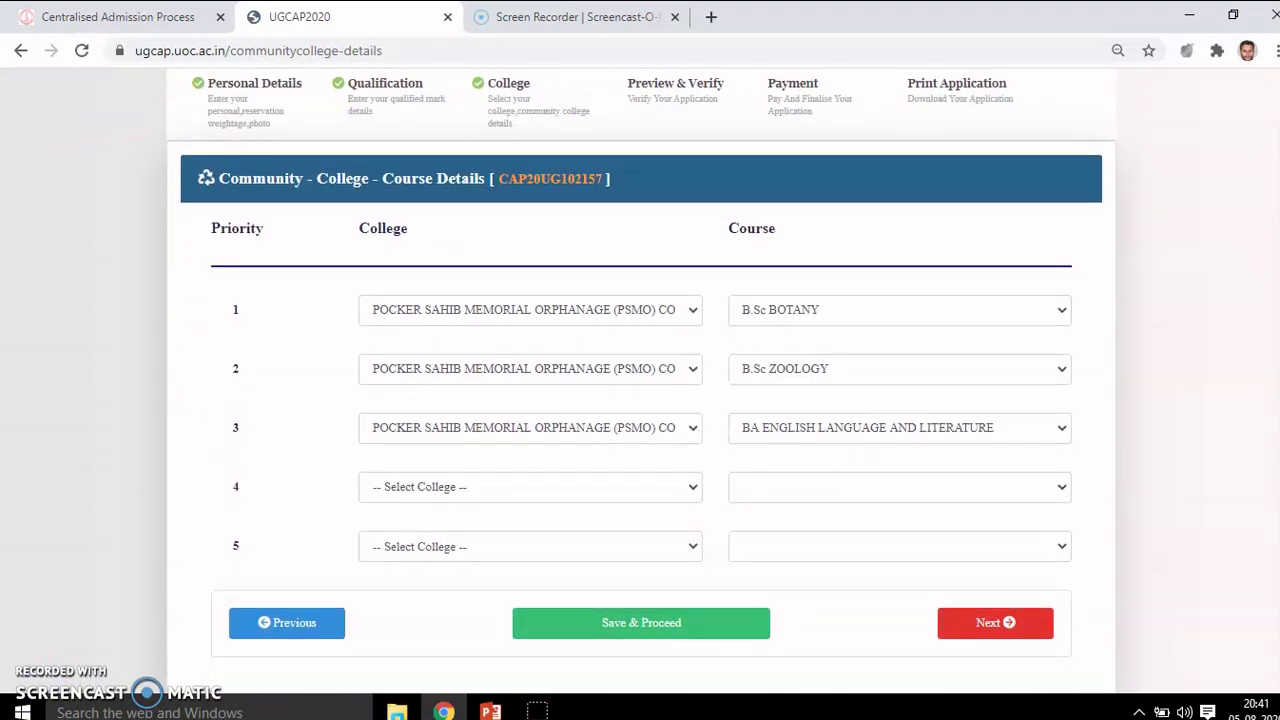
scroll(1138, 419, down, 1)
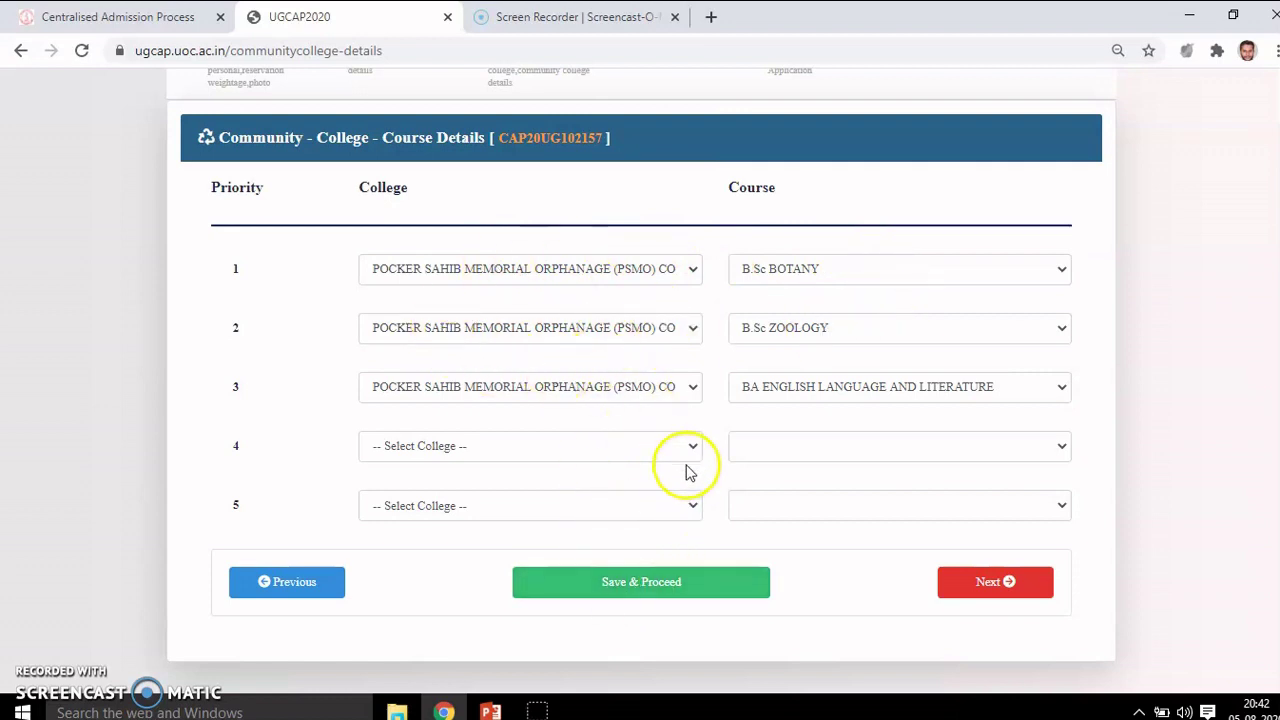
click(646, 591)
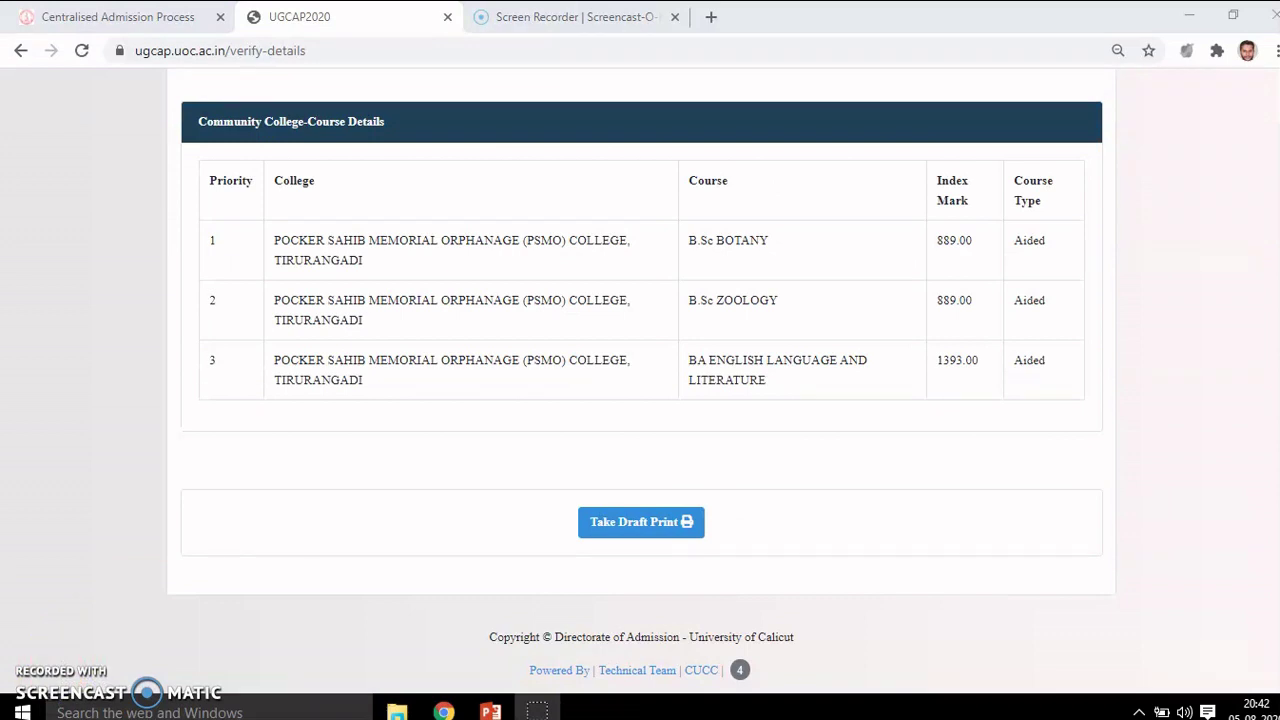
- Review the college-course and community college-course tables on the verification page, and take a draft print of the application
scroll(640, 380, up, 1)
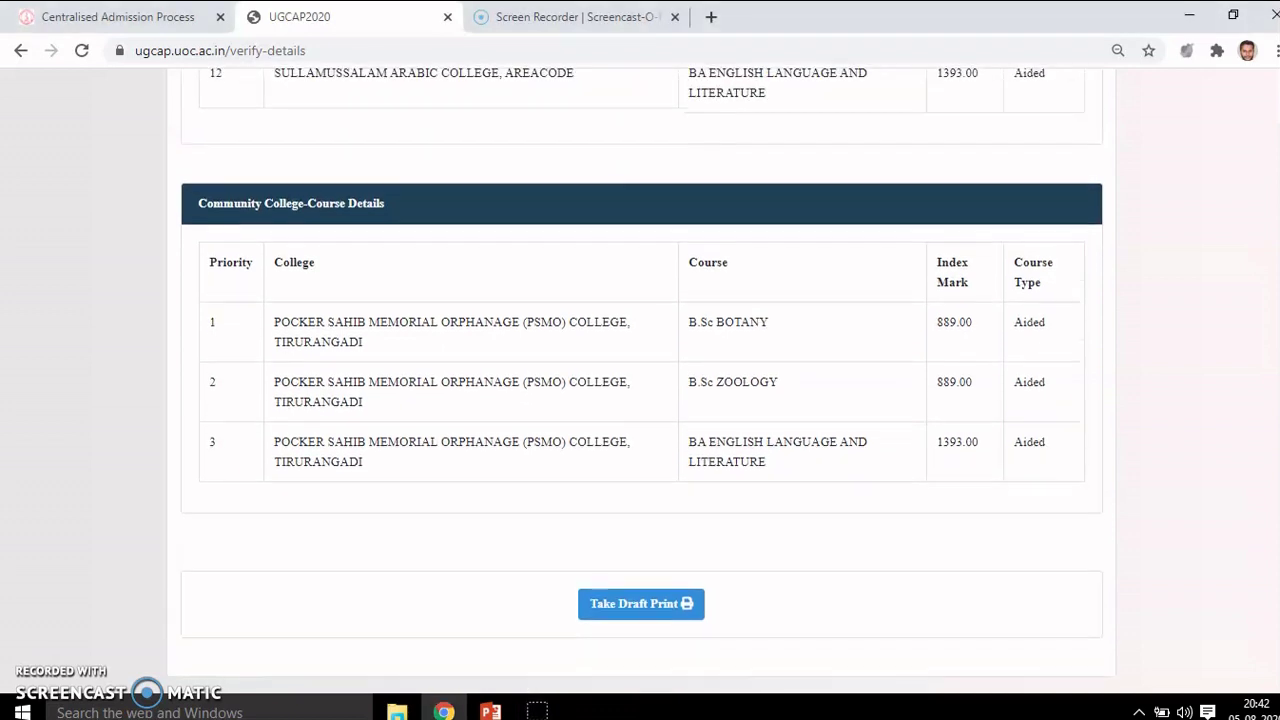
scroll(640, 380, up, 1)
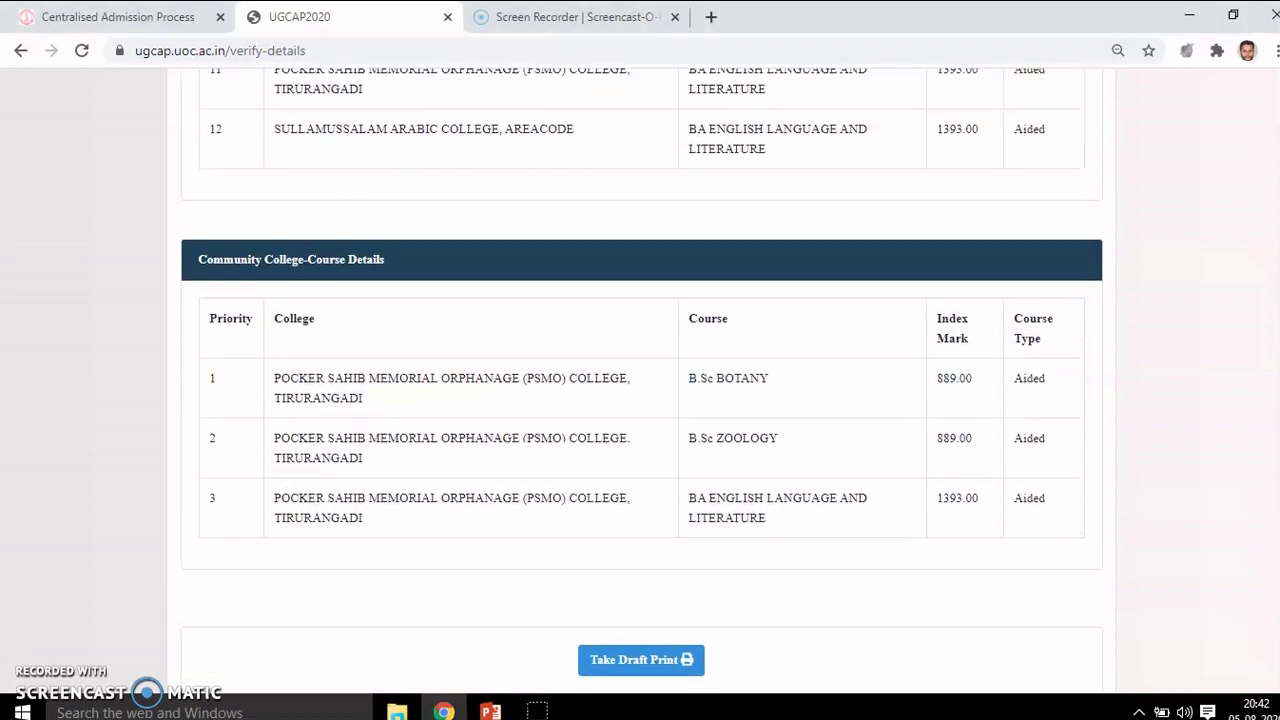
scroll(640, 380, down, 2)
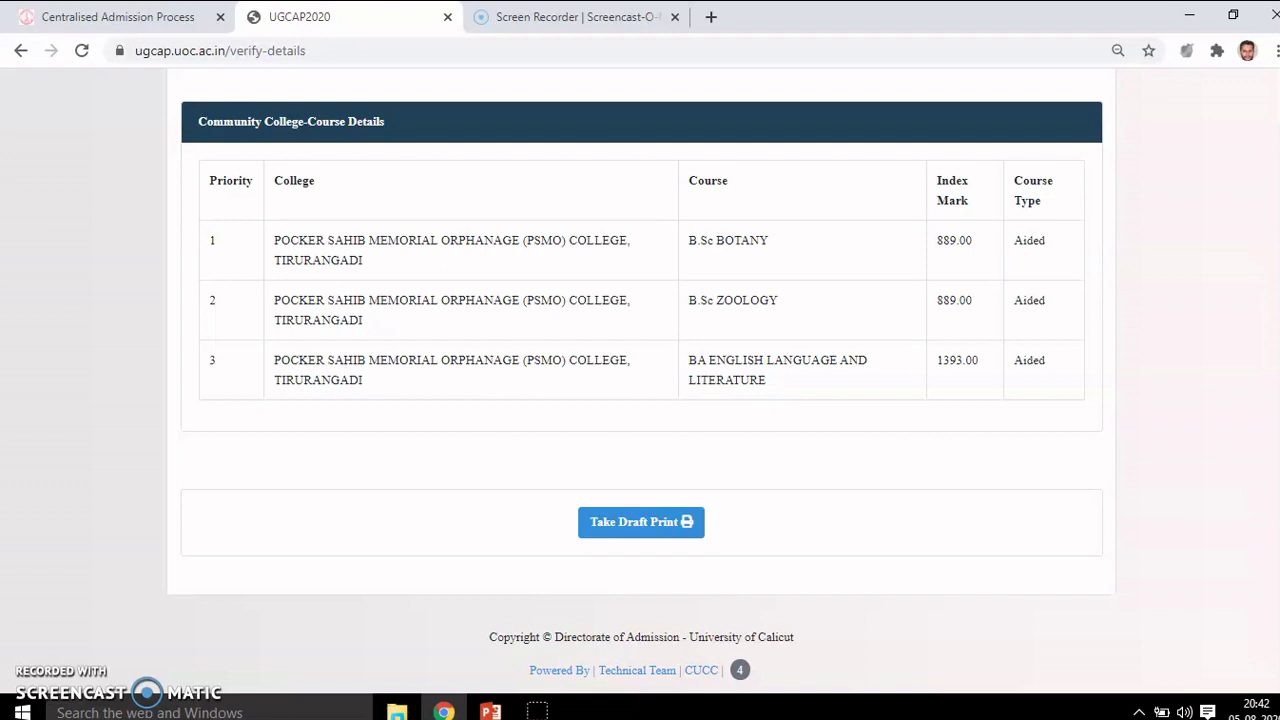
scroll(640, 380, up, 3)
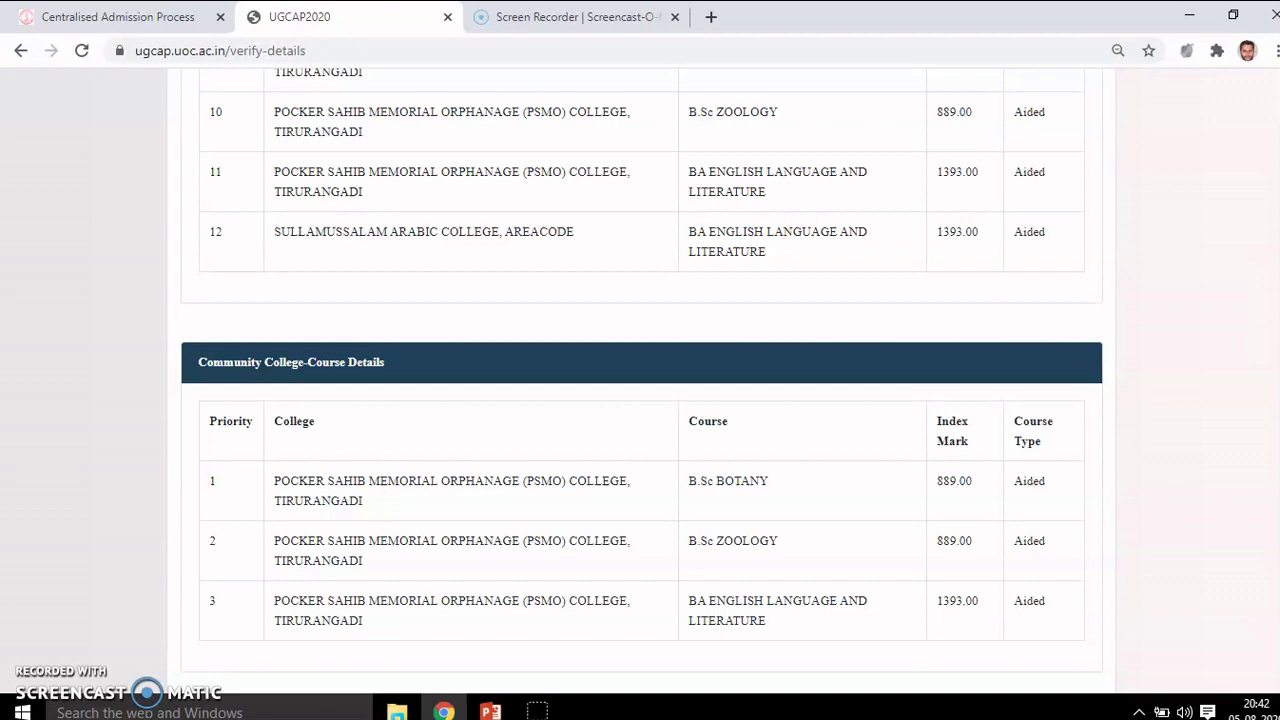
scroll(640, 380, up, 5)
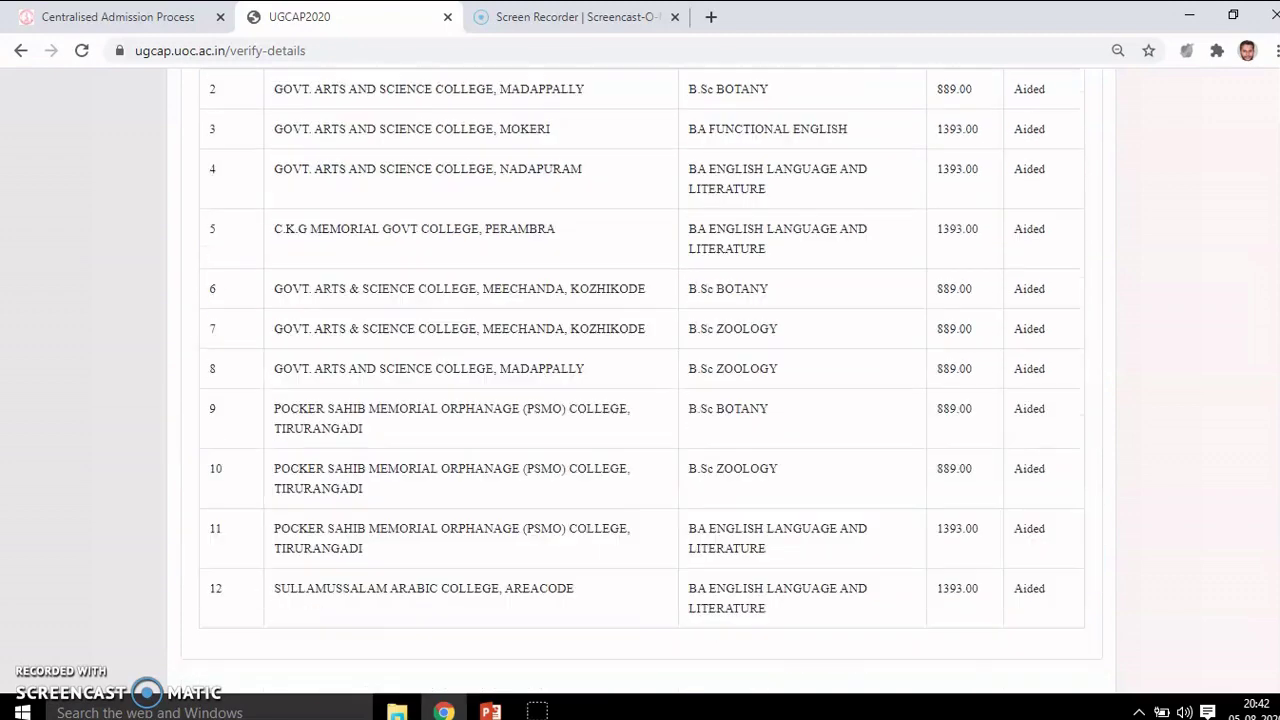
scroll(640, 380, down, 8)
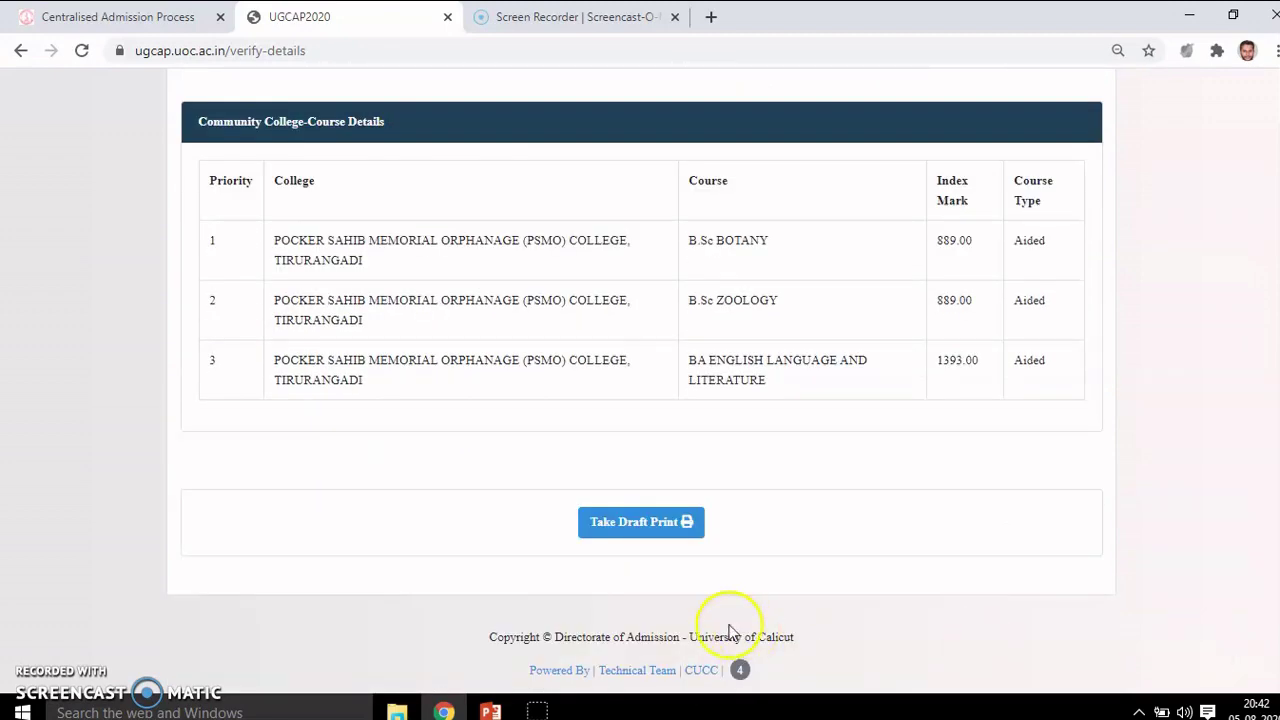
click(638, 524)
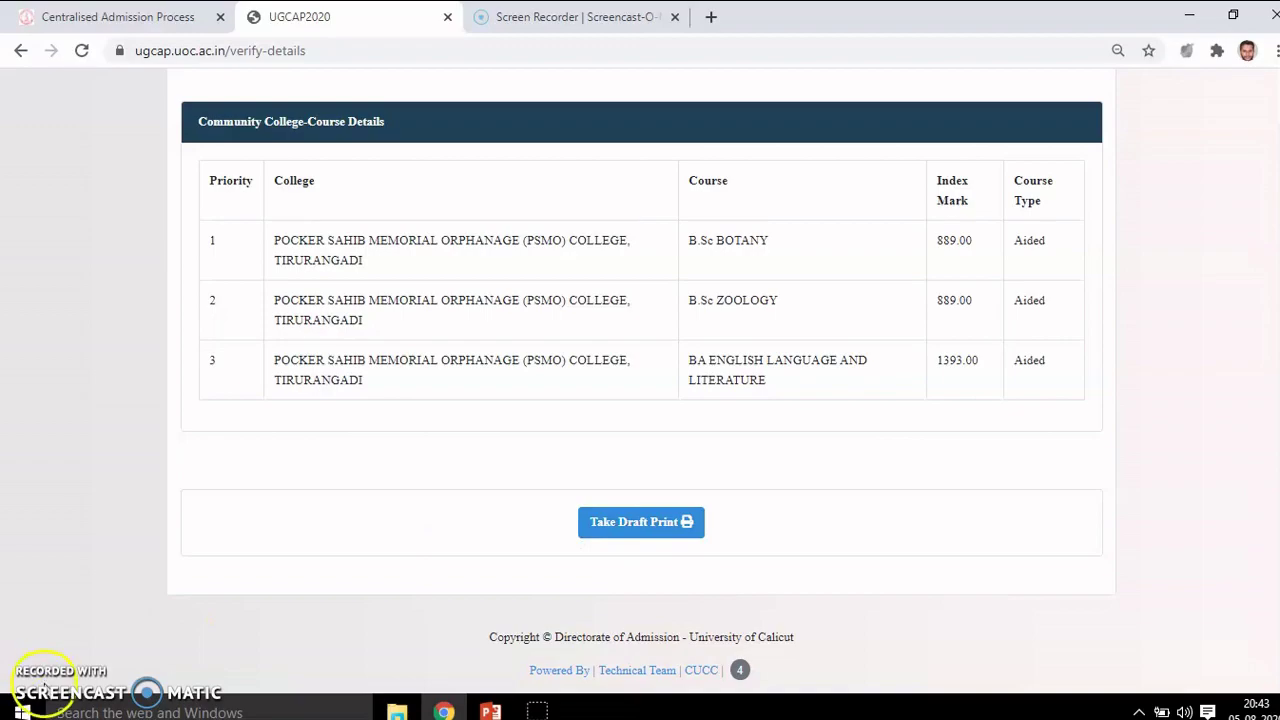
- Read the draft application PDF from the personal details to the instructions at the end of page 2, and close it
scroll(660, 390, down, 15)
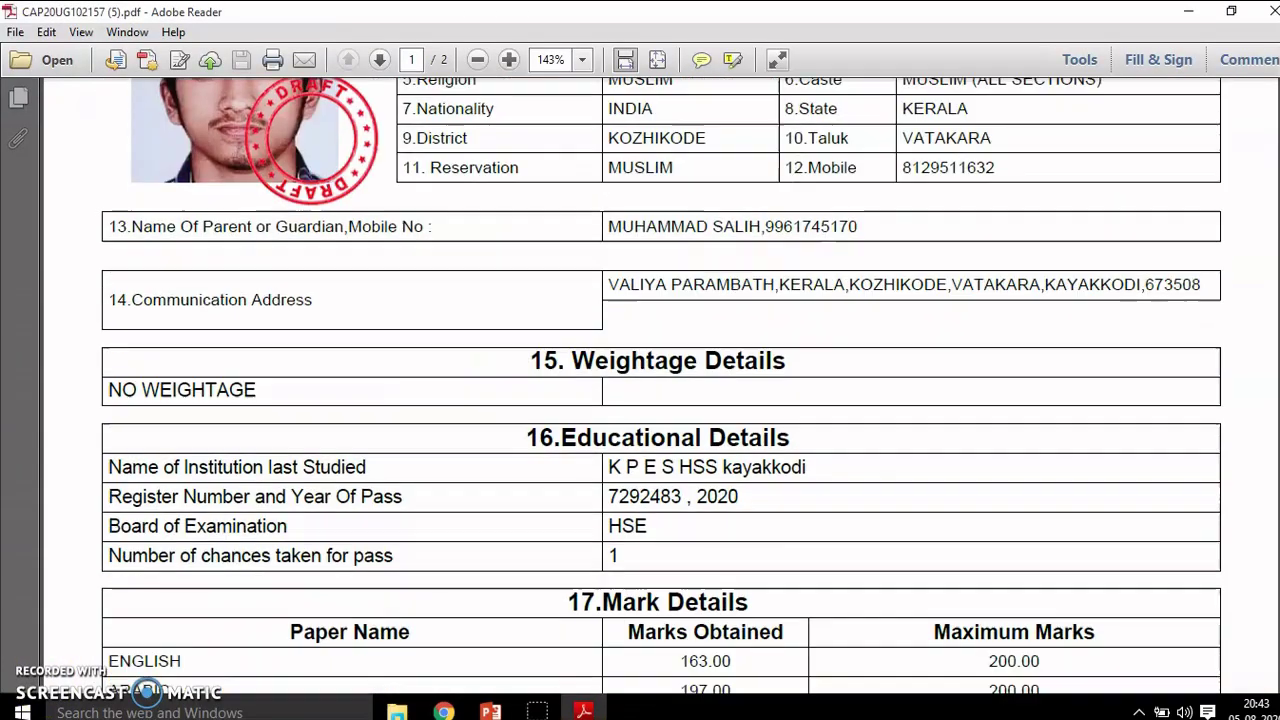
scroll(660, 390, down, 10)
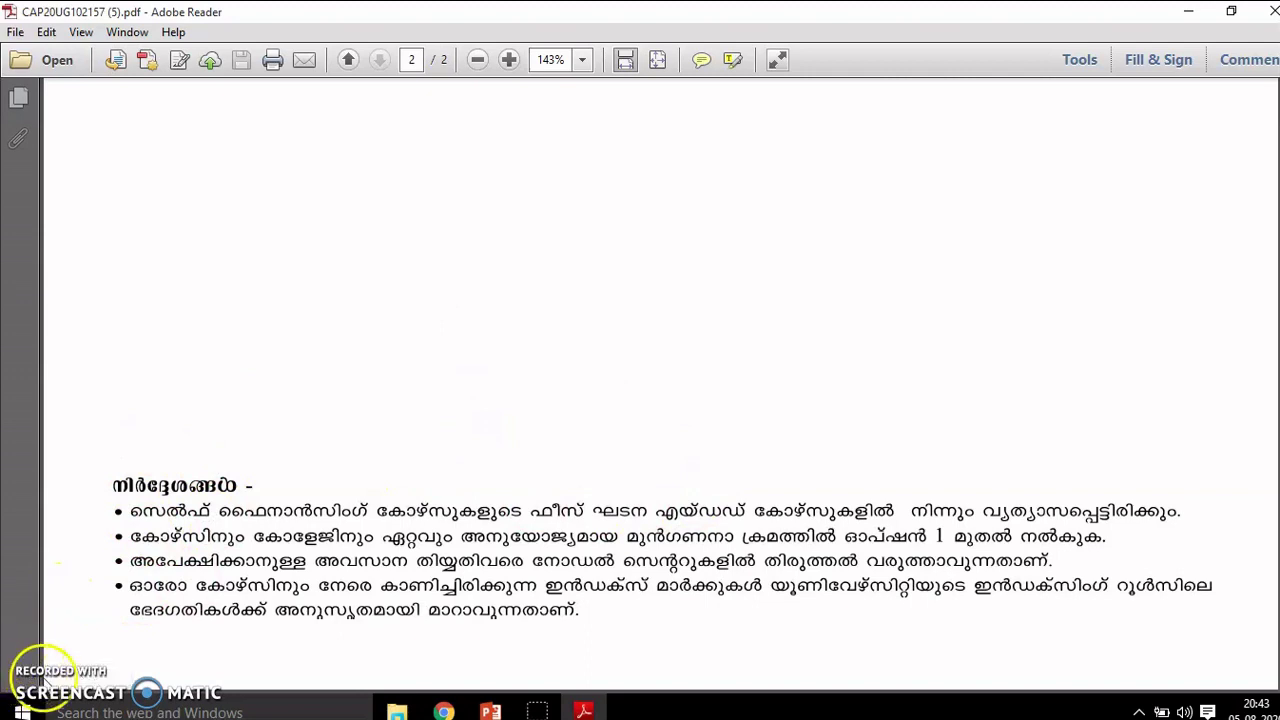
click(386, 413)
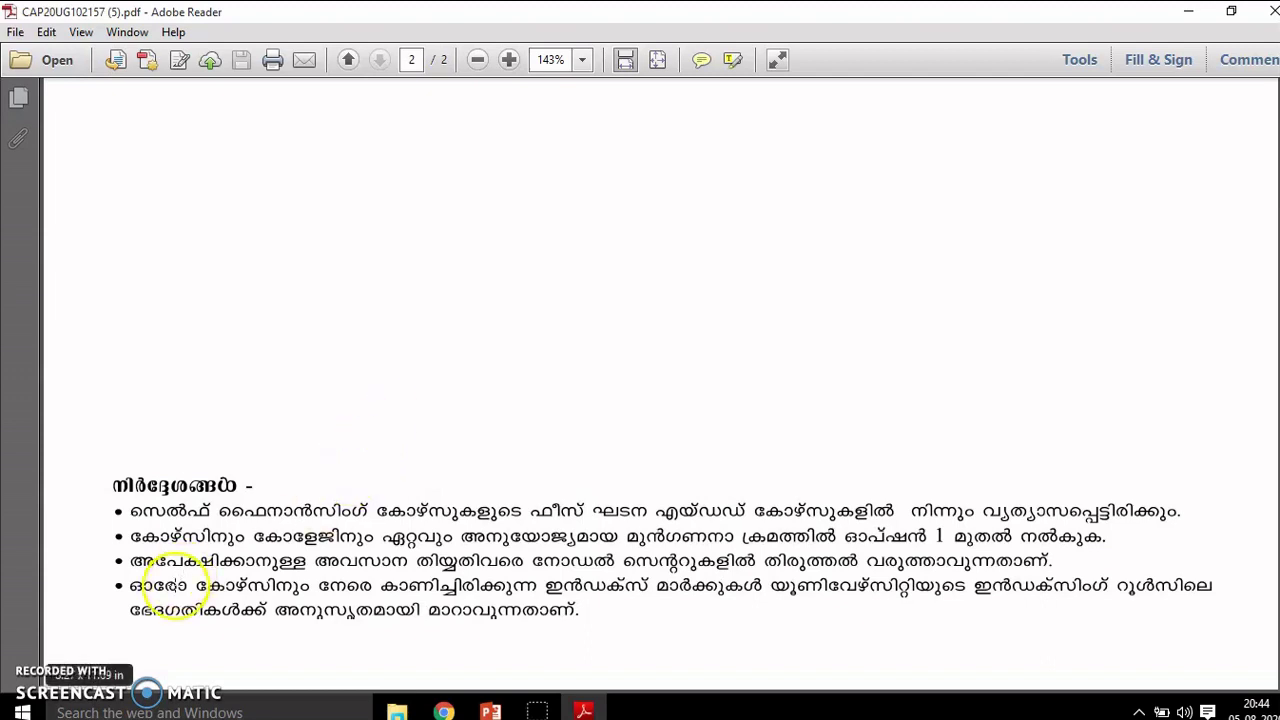
key(alt+F4)
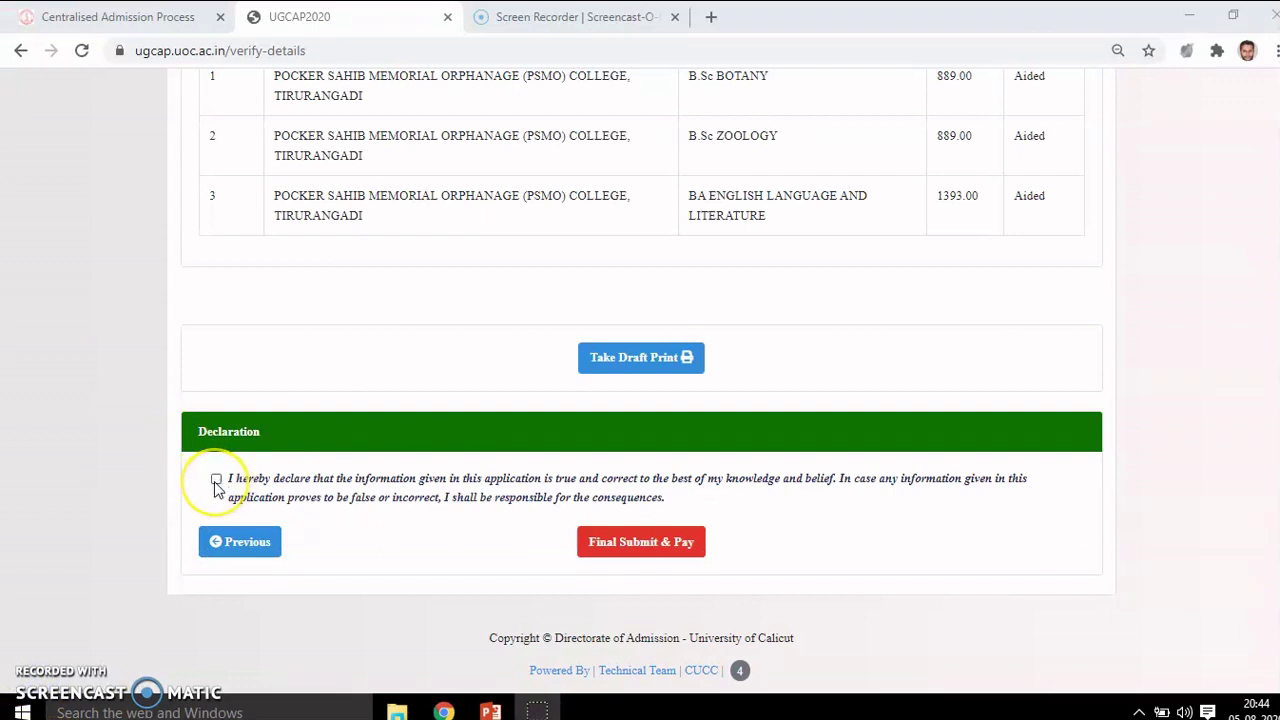